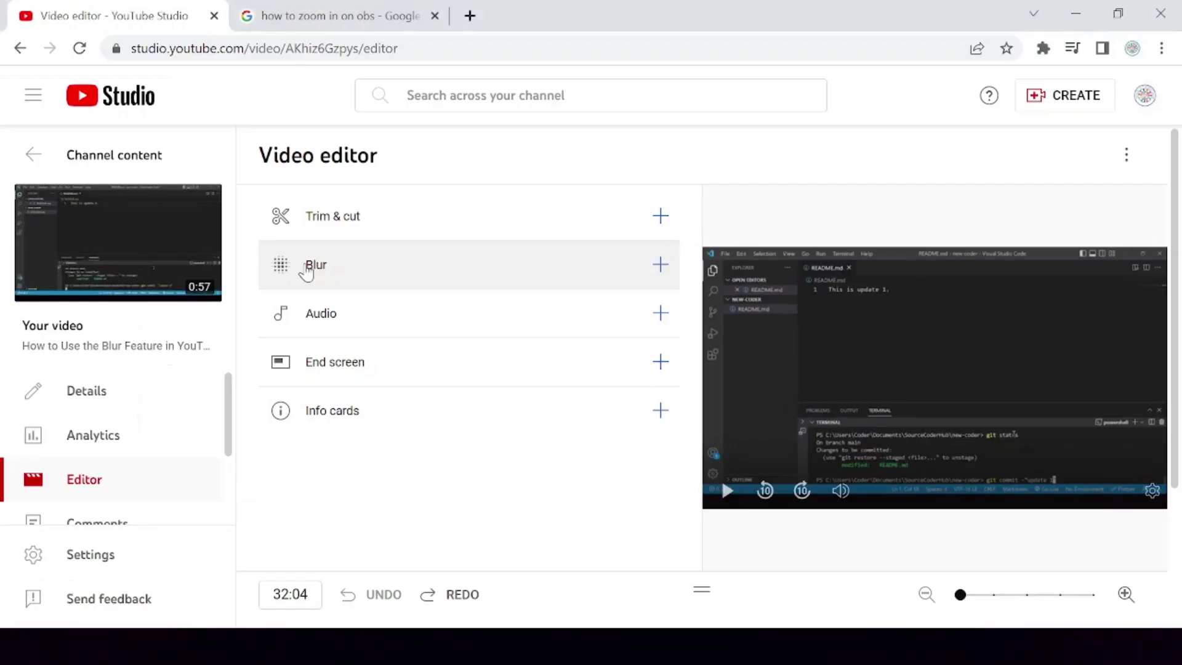
# Step: Add a custom blur to the video with a rectangle shape and a fixed blur position
pyautogui.click(308, 271)
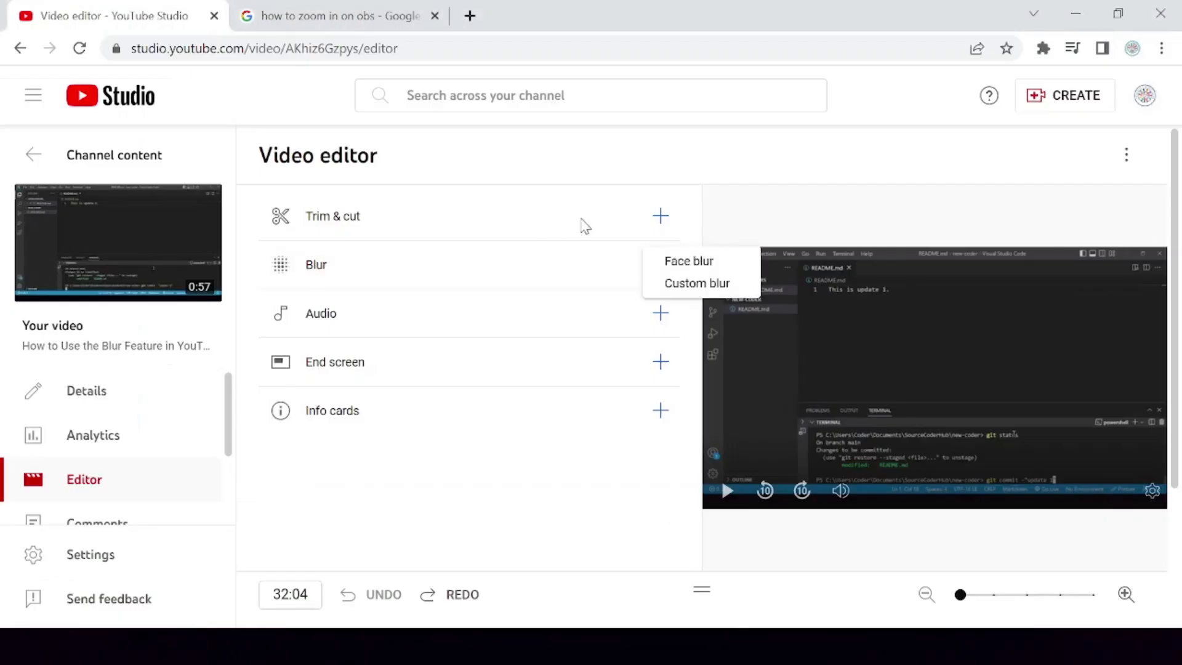
pyautogui.click(685, 284)
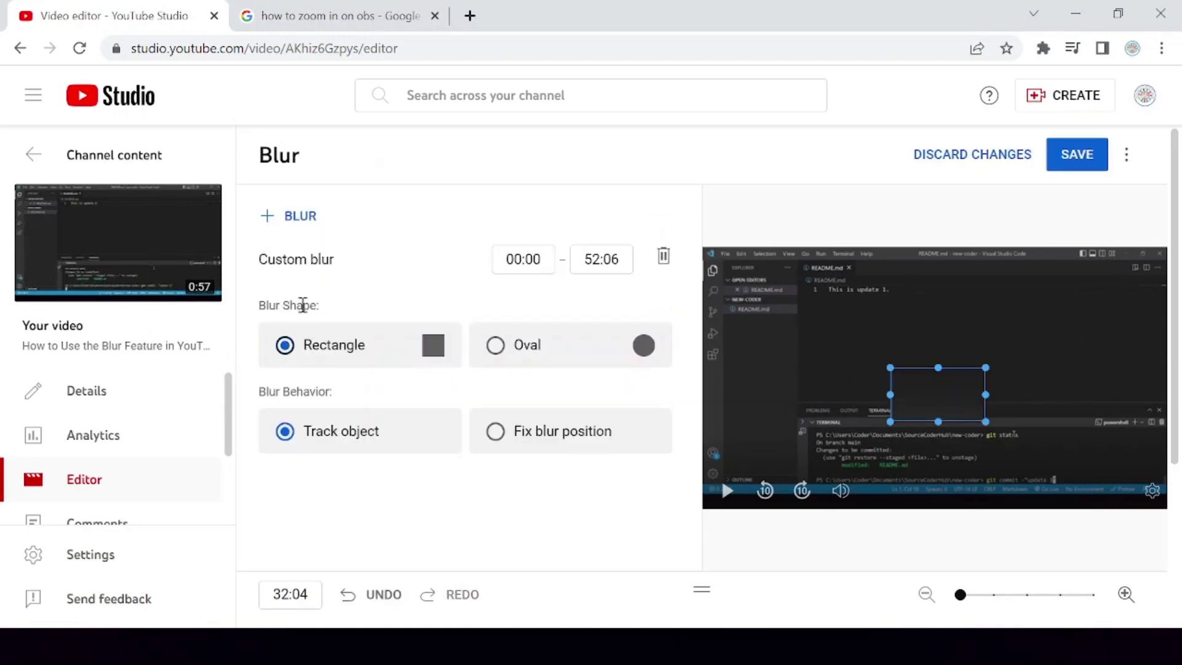
pyautogui.click(333, 353)
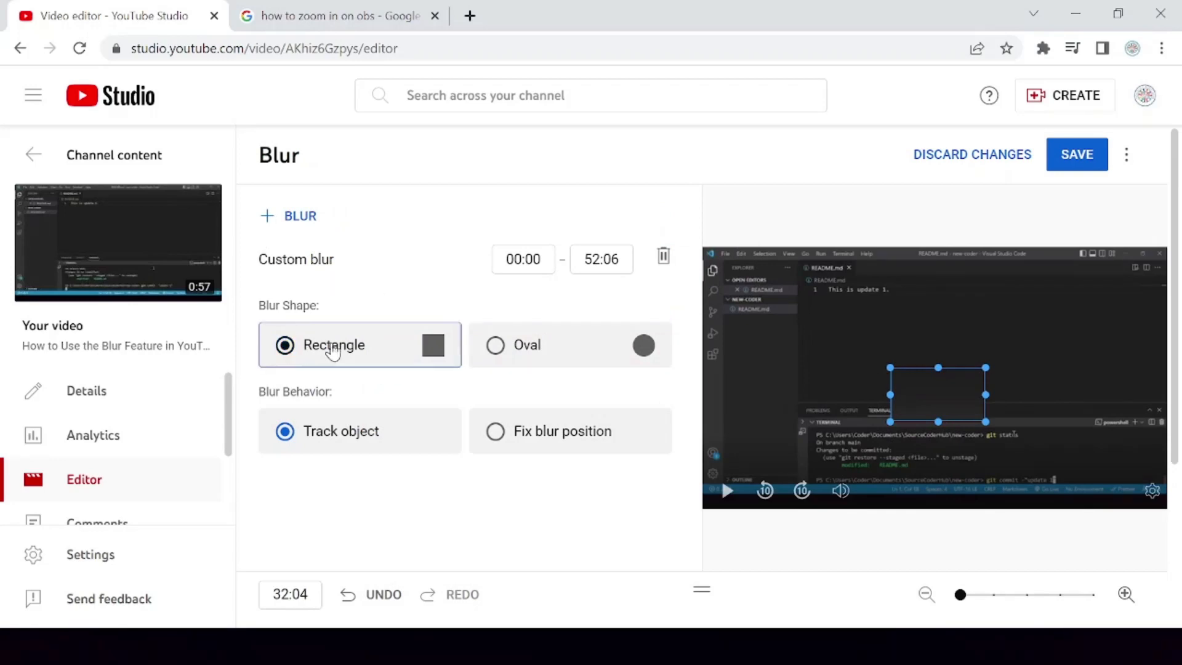
pyautogui.click(494, 432)
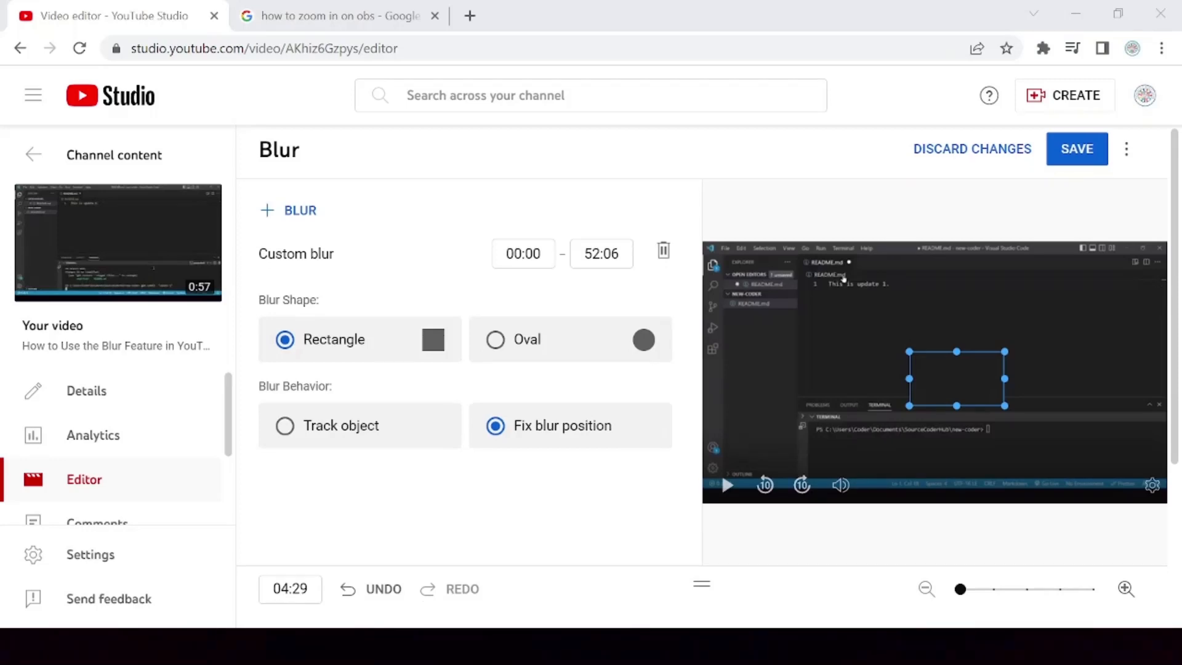
# Step: Find the frame where the code editor first appears and set the custom blur's start time to 04:29
pyautogui.scroll(-2, 452, 543)
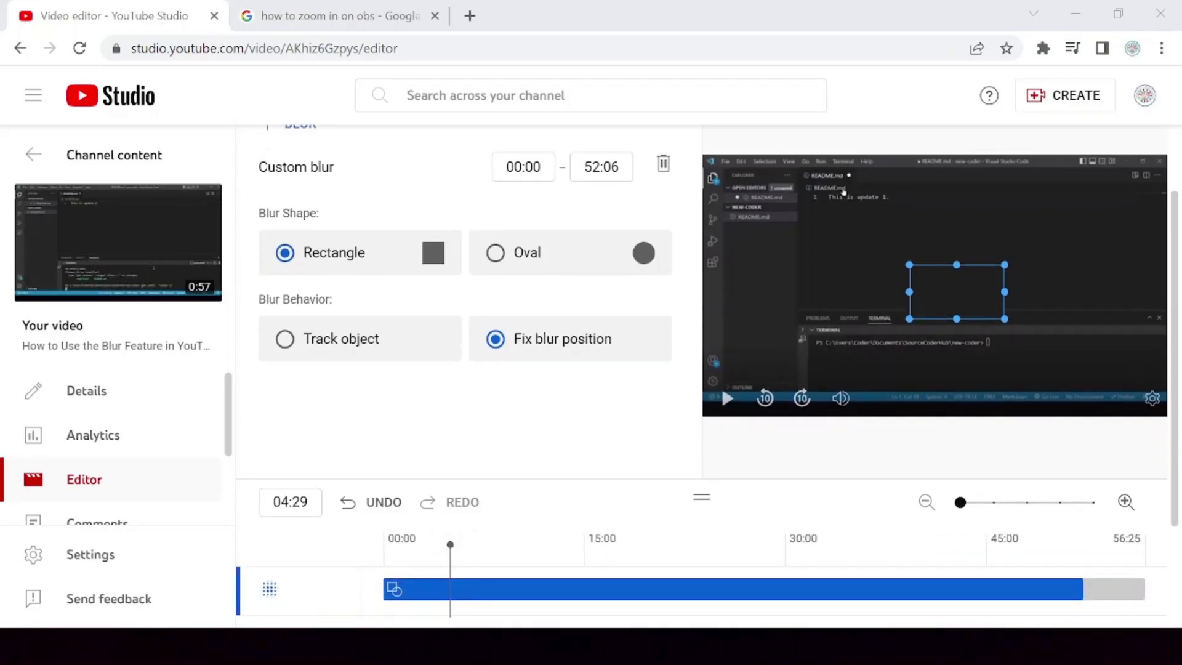
pyautogui.click(419, 544)
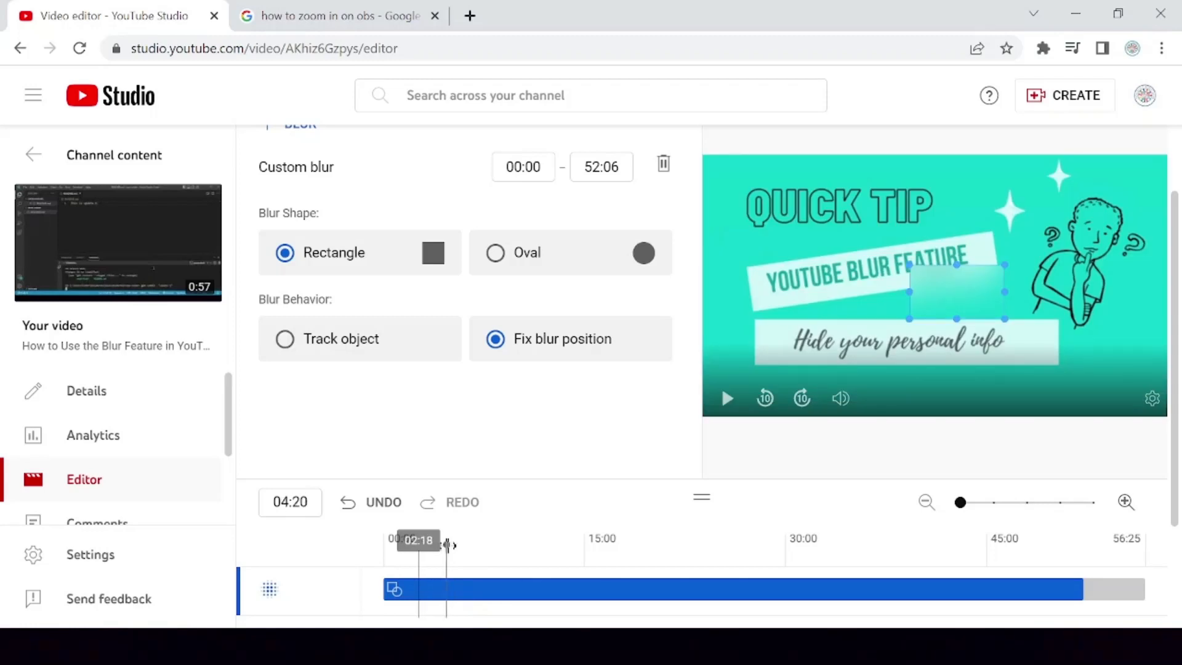
pyautogui.click(450, 542)
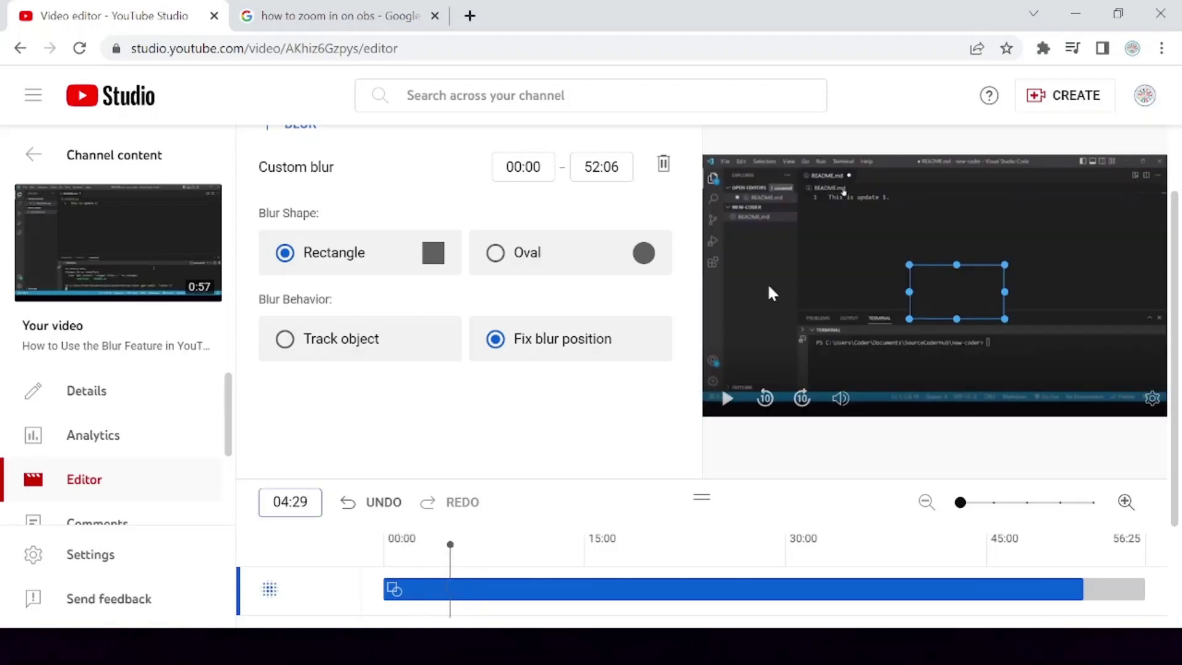
pyautogui.press('Up')
pyautogui.press('Down')
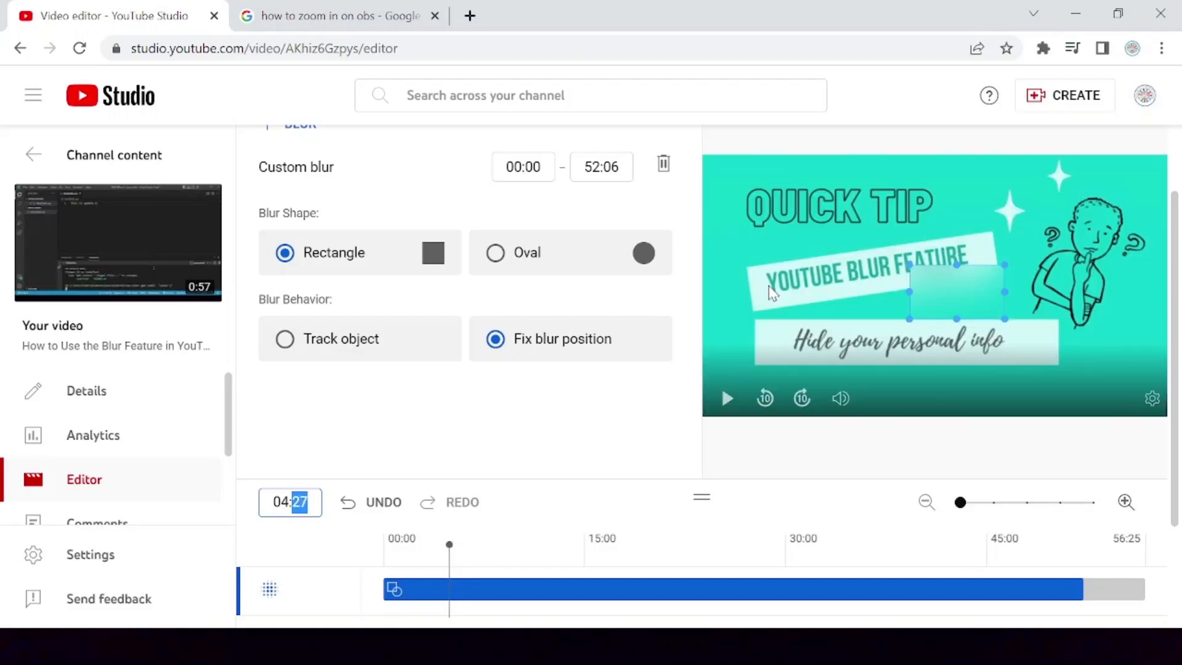
pyautogui.press('Up')
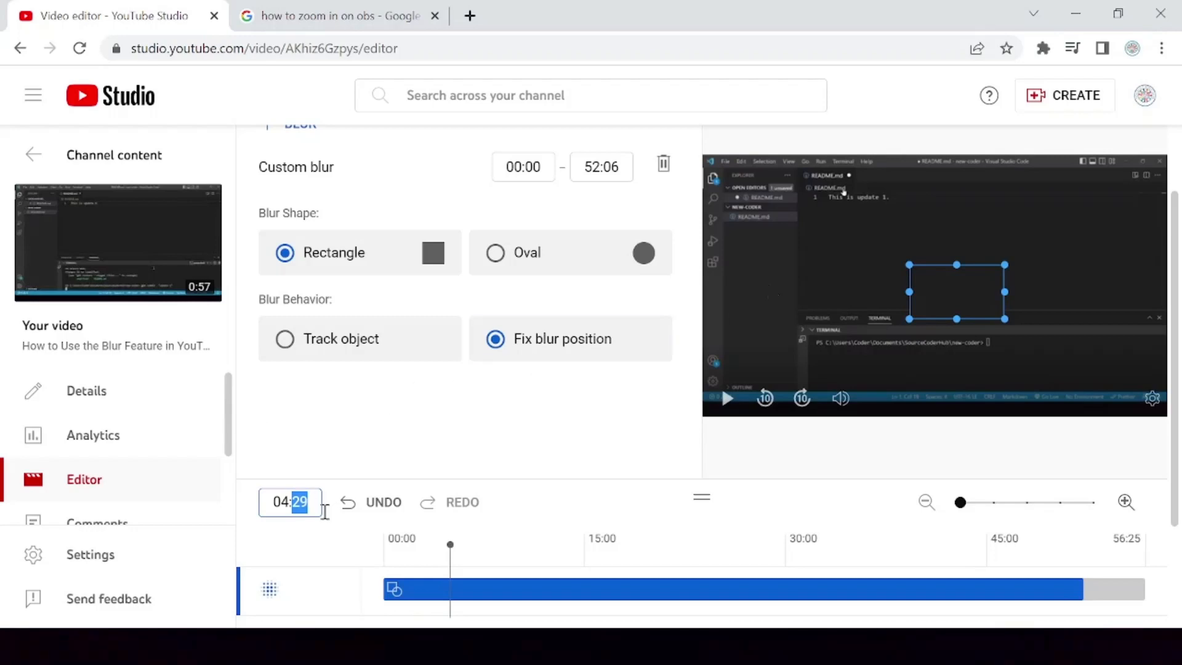
pyautogui.click(288, 500)
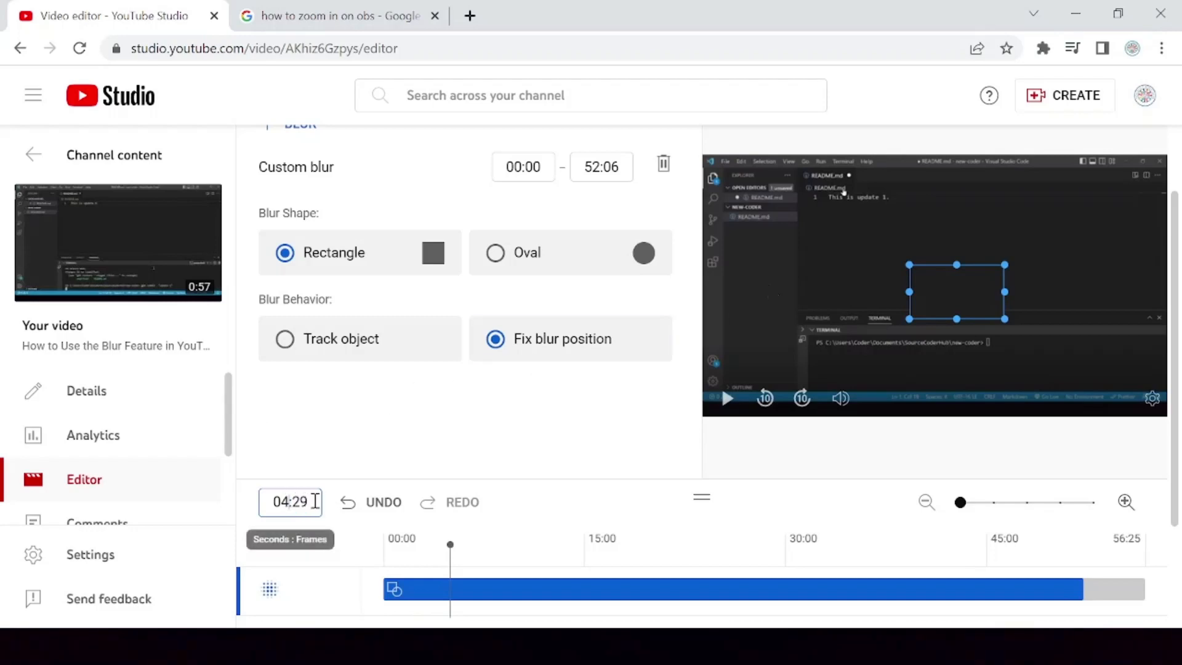
pyautogui.tripleClick(284, 500)
pyautogui.hotkey('ctrl', 'c')
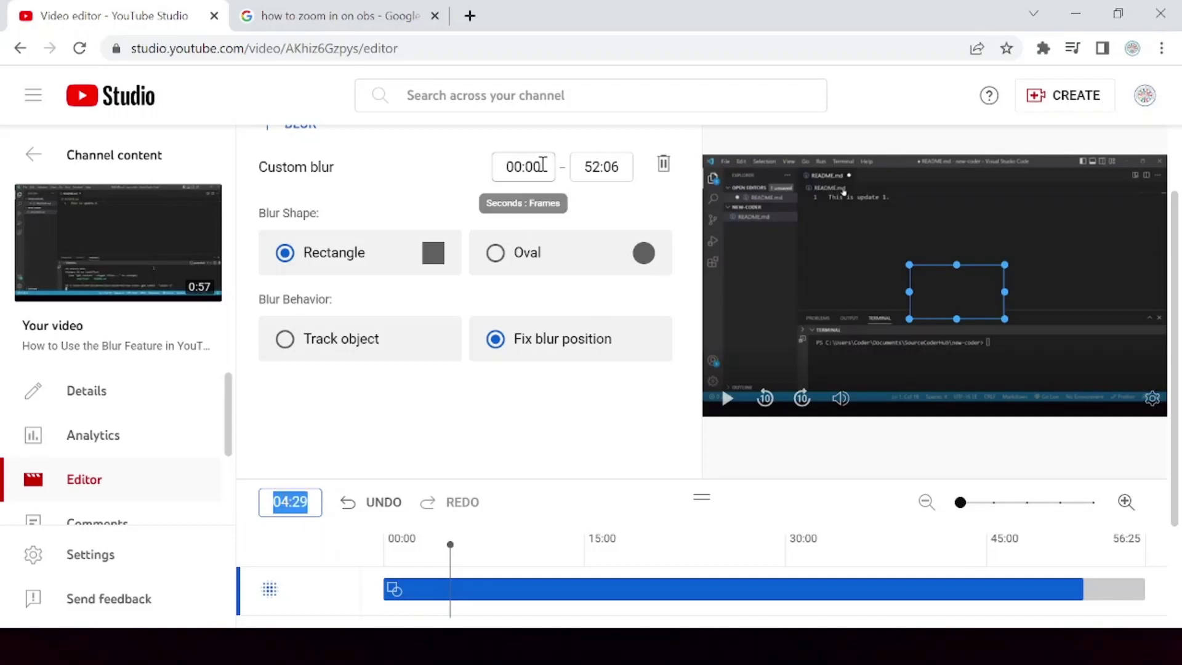
pyautogui.tripleClick(542, 165)
pyautogui.hotkey('ctrl', 'v')
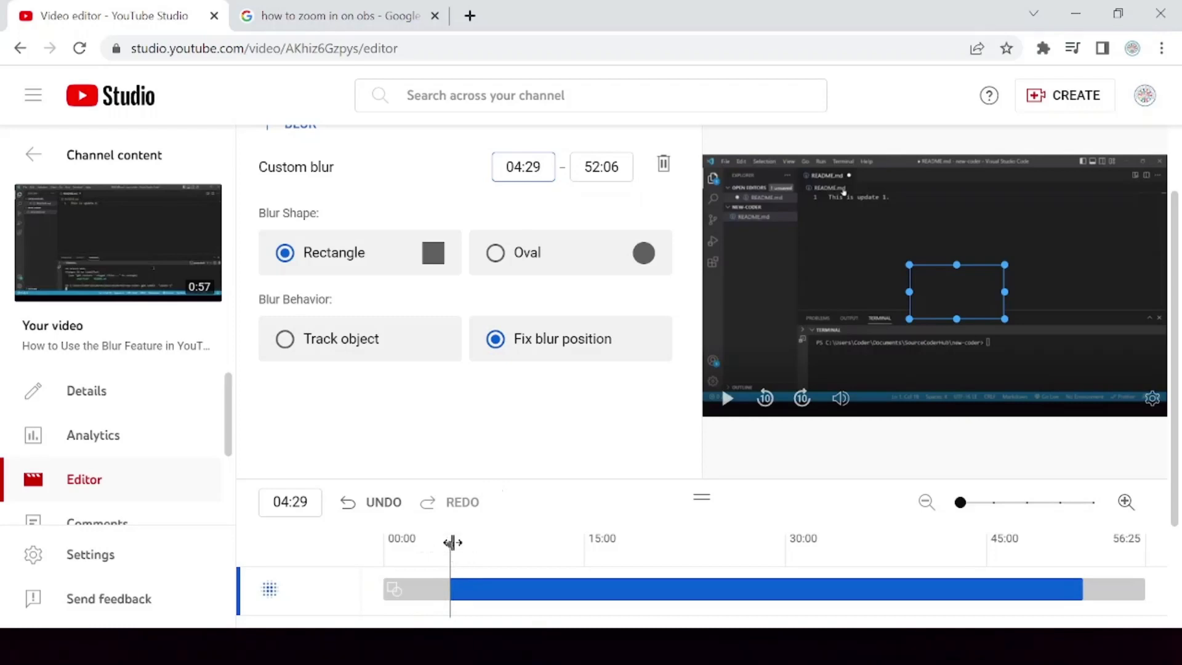
# Step: Find the frame just before the first terminal line scrolls away and set the blur's end time to 32:04
pyautogui.click(469, 546)
pyautogui.moveTo(497, 545); pyautogui.dragTo(815, 547)
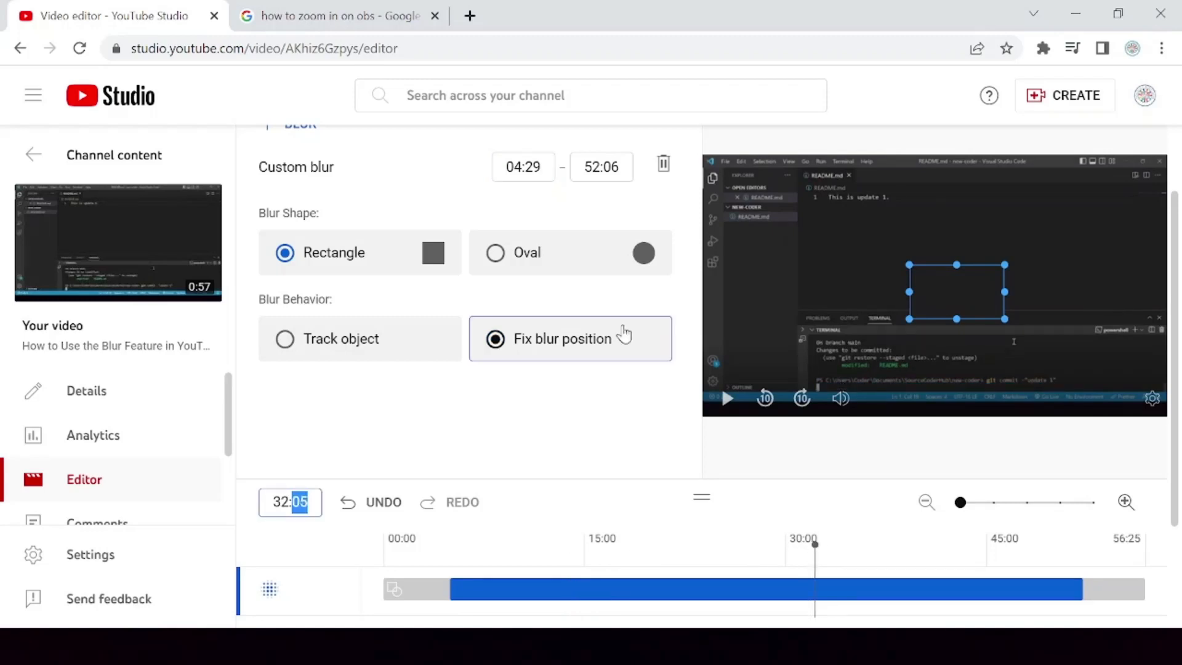
pyautogui.press('Down')
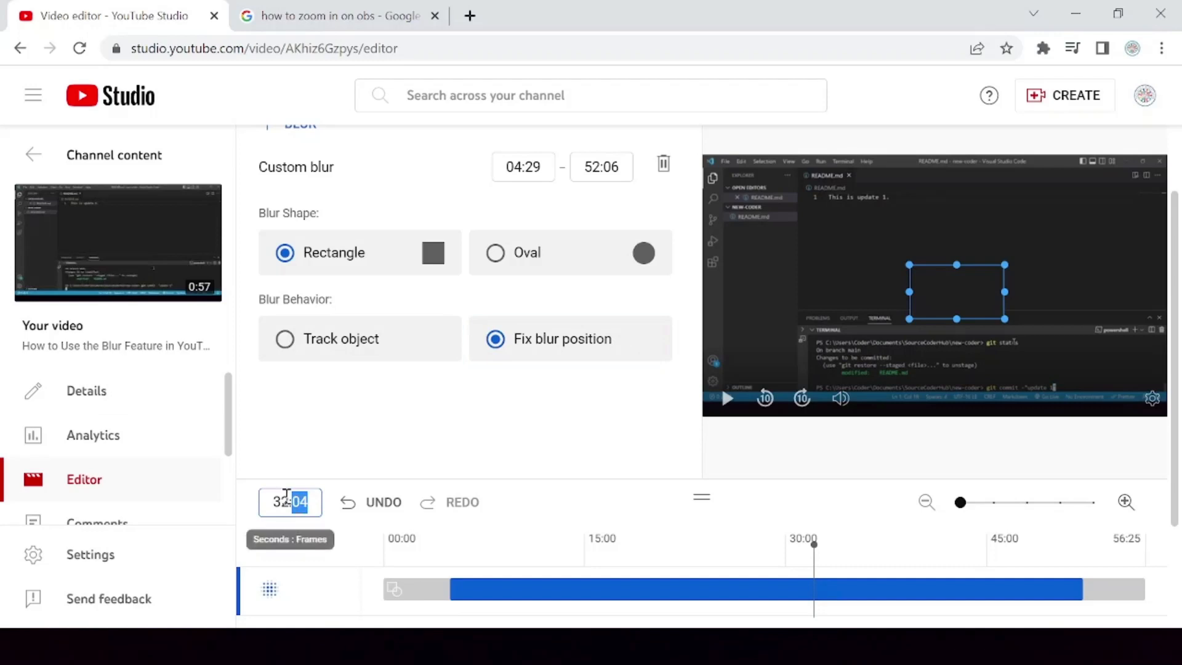
pyautogui.tripleClick(290, 494)
pyautogui.hotkey('ctrl', 'c')
pyautogui.tripleClick(621, 165)
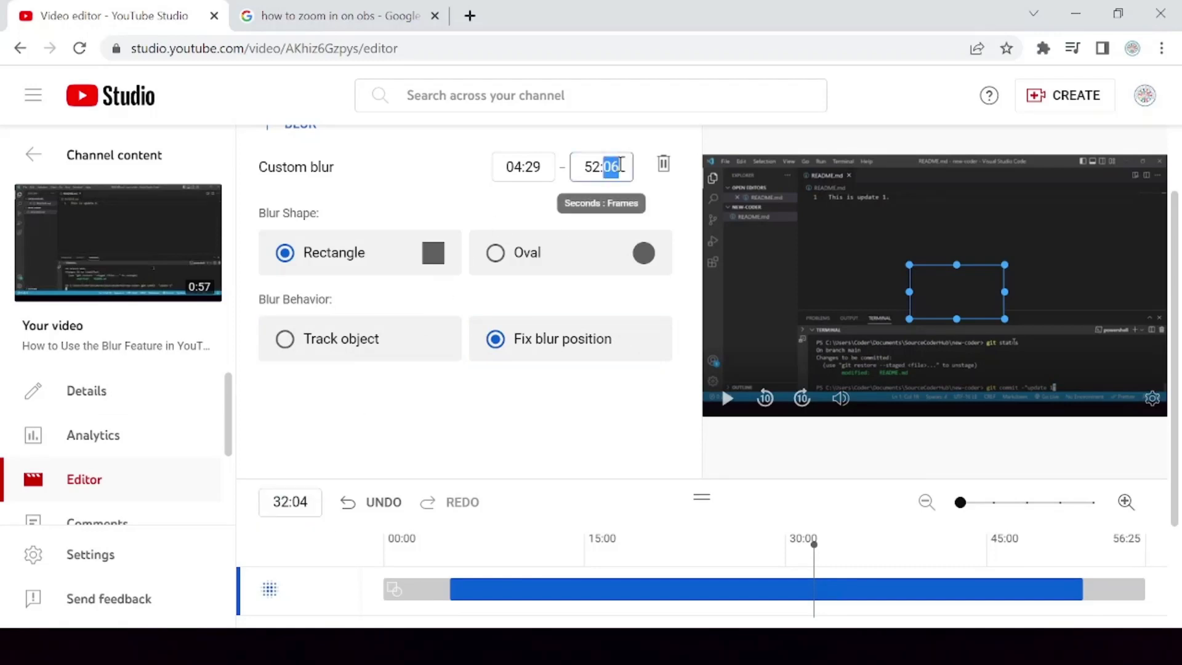
pyautogui.hotkey('ctrl', 'v')
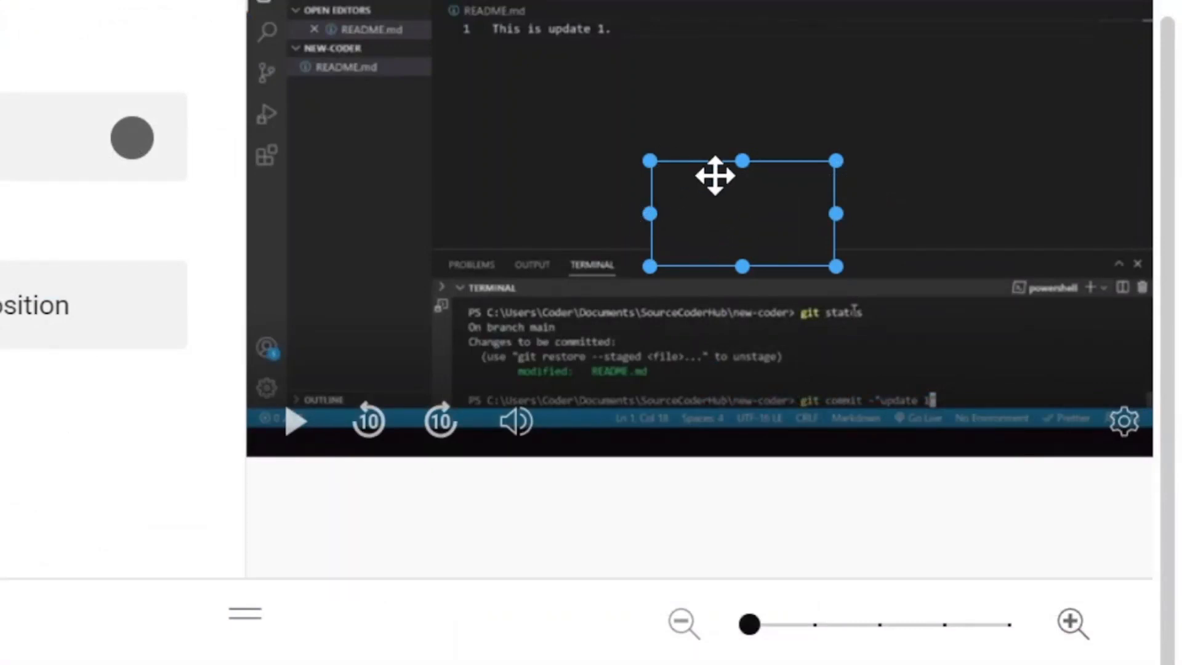
# Step: Shrink the blur rectangle and place it over the user name in the terminal's prompt path
pyautogui.moveTo(712, 177); pyautogui.dragTo(593, 200)
pyautogui.moveTo(531, 240); pyautogui.dragTo(588, 253)
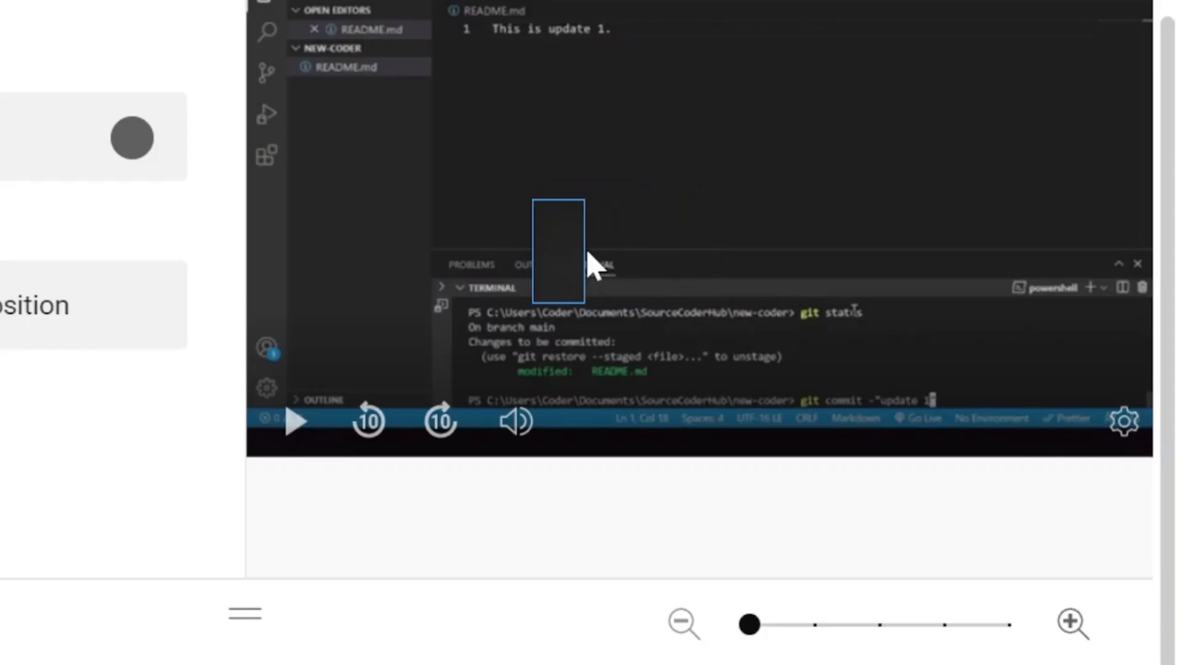
pyautogui.moveTo(558, 199); pyautogui.dragTo(556, 296)
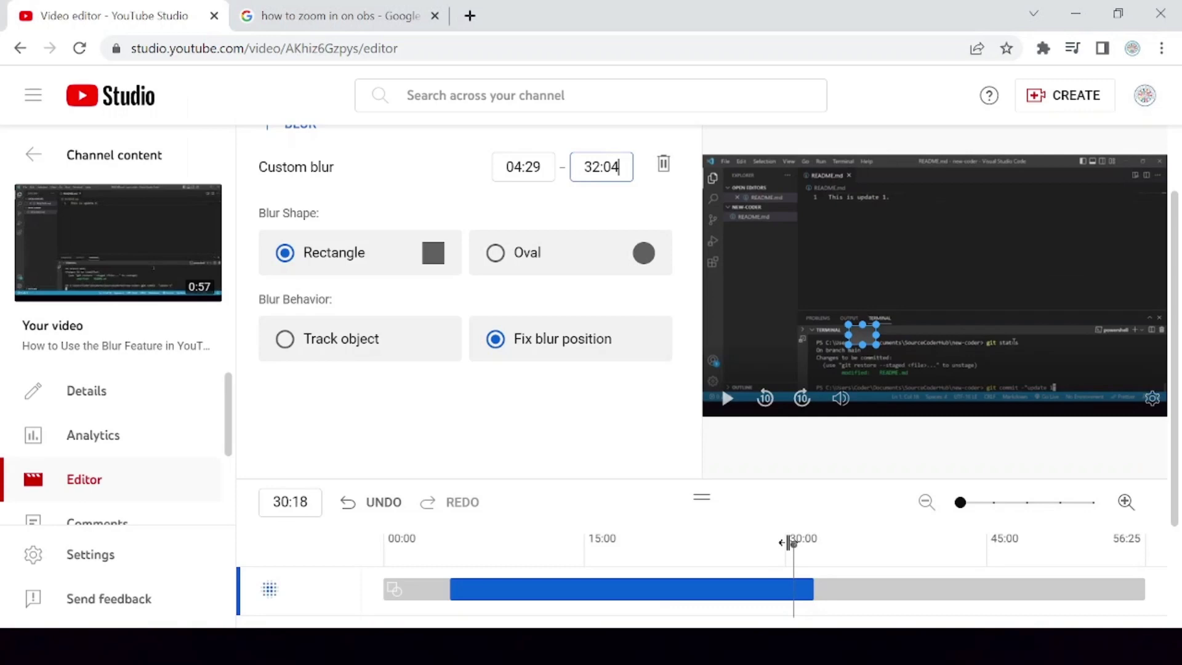
pyautogui.moveTo(786, 541); pyautogui.dragTo(541, 544)
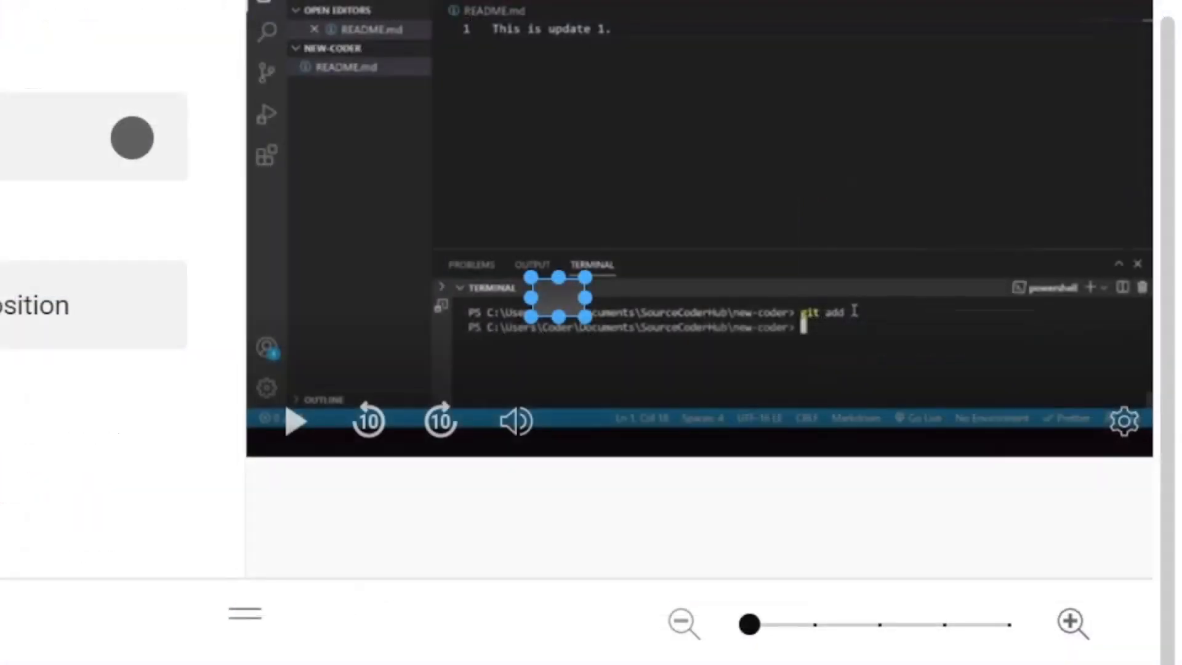
pyautogui.moveTo(548, 295); pyautogui.dragTo(552, 338)
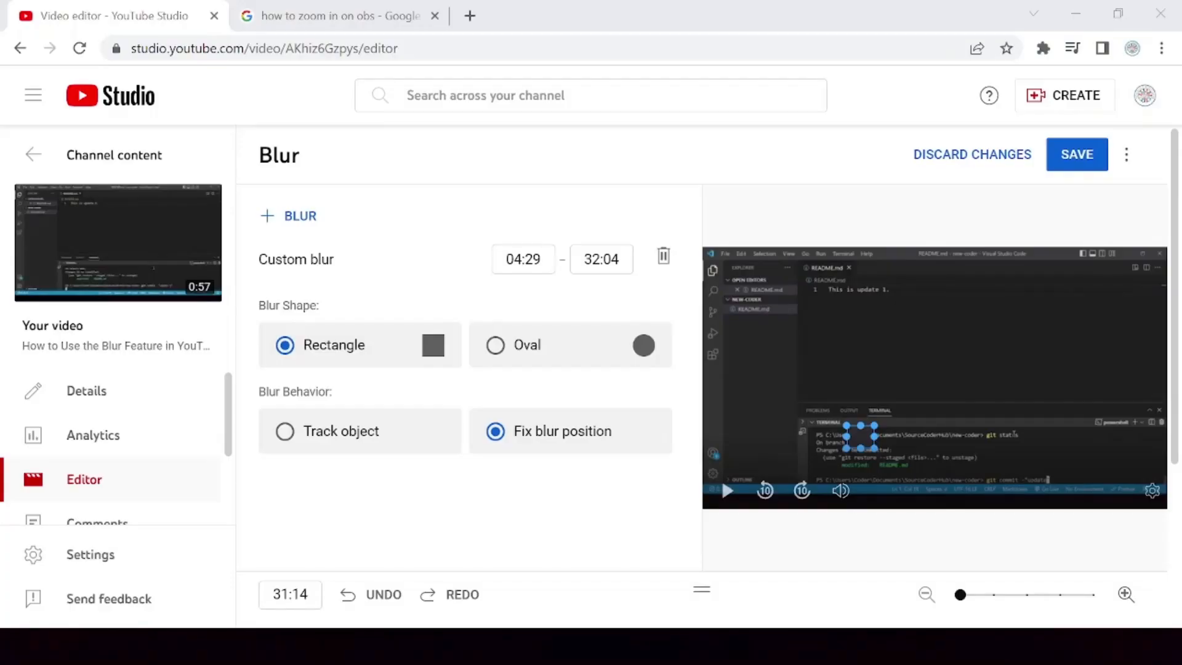
# Step: Add a second custom blur, keeping the rectangle shape, and fix its position
pyautogui.click(299, 217)
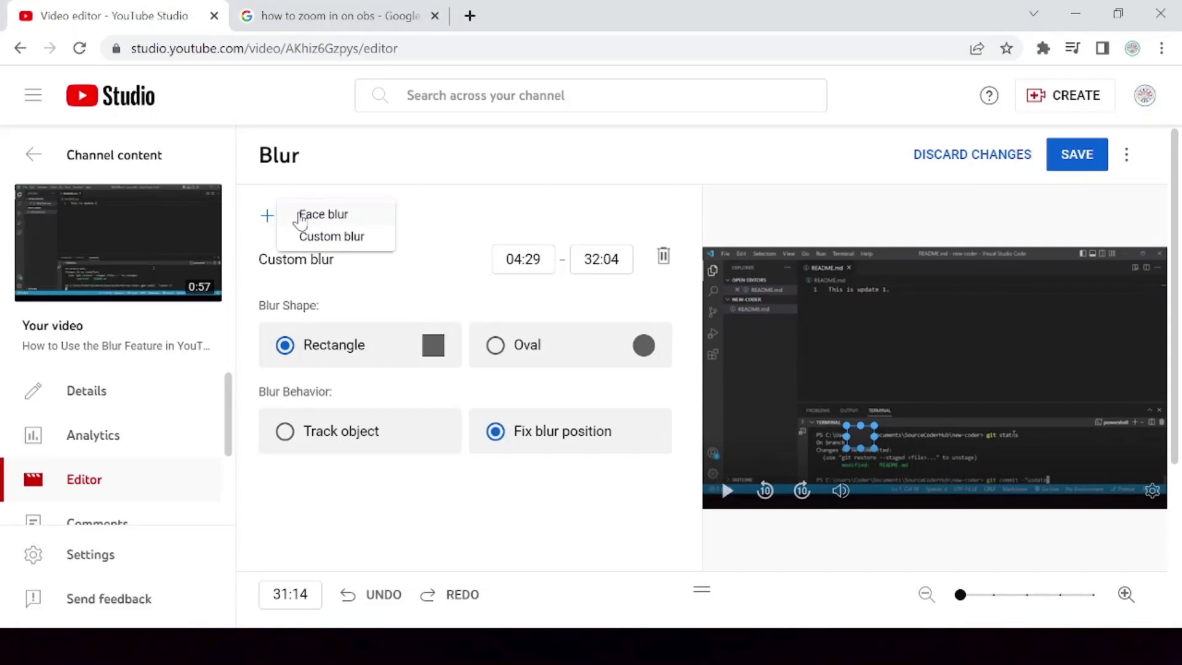
pyautogui.click(330, 238)
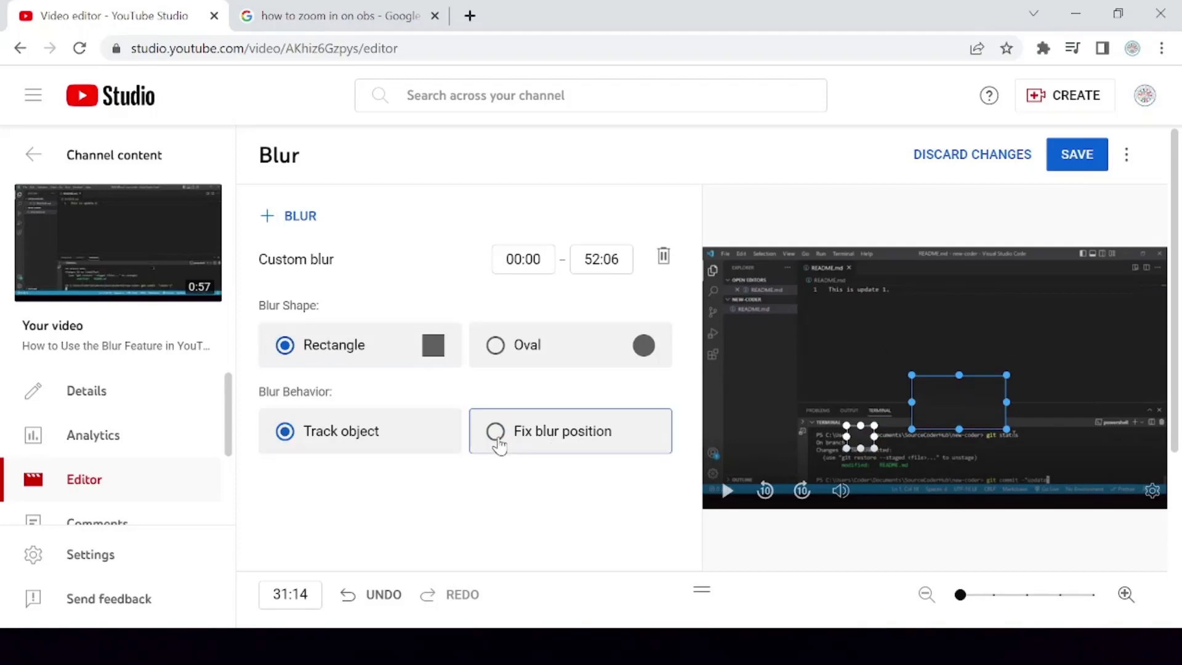
pyautogui.click(497, 440)
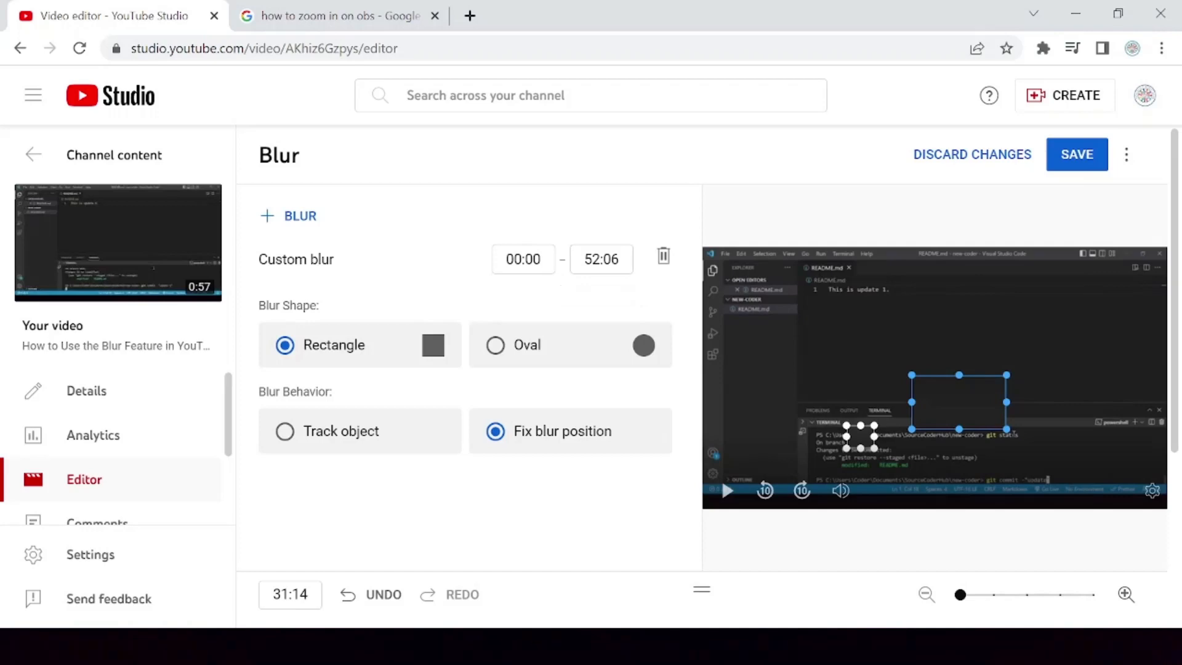
# Step: Find the frame where the git status output appears and set the second blur's start time to 15:25
pyautogui.scroll(-3, 441, 476)
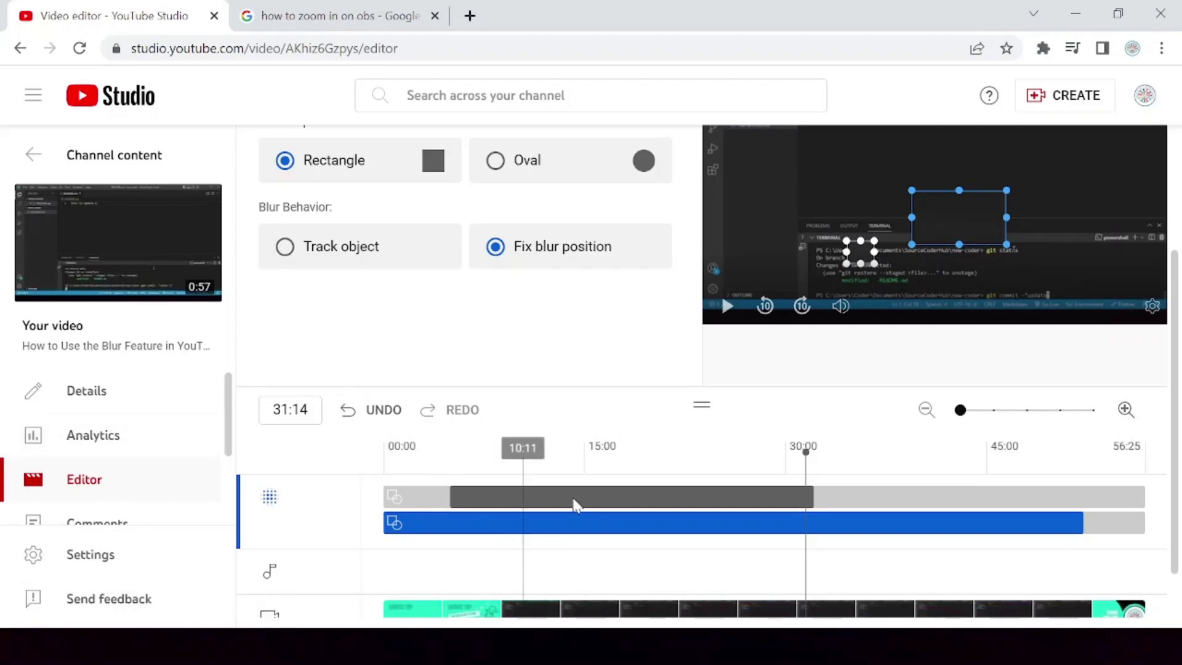
pyautogui.moveTo(806, 453); pyautogui.dragTo(596, 506)
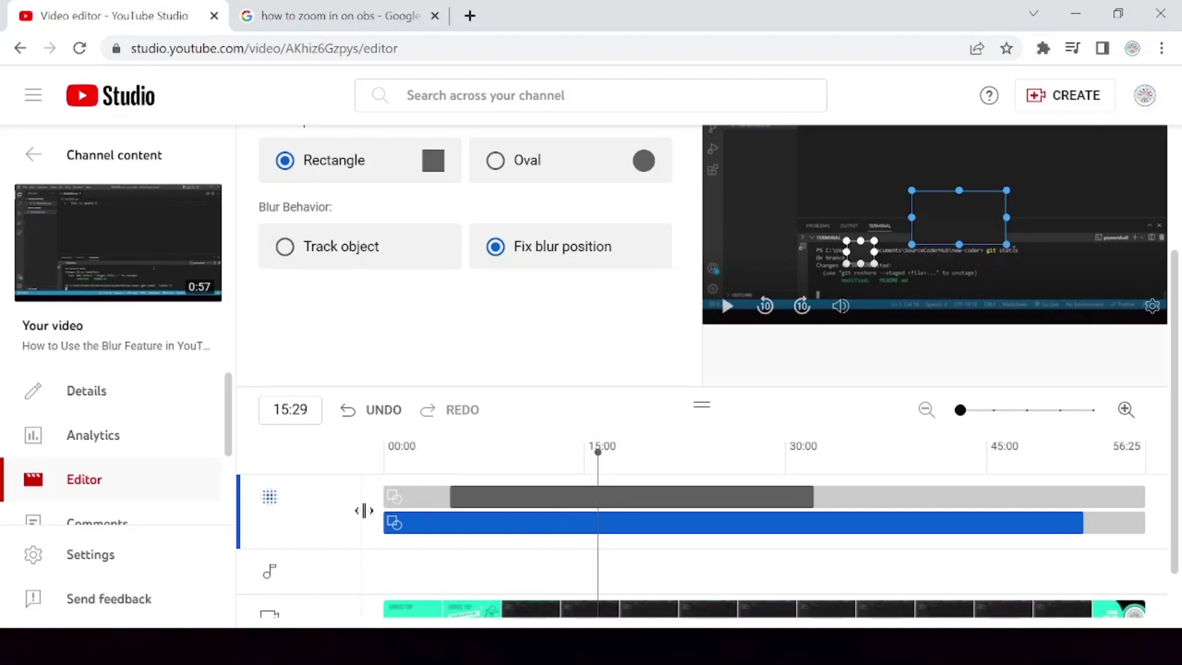
pyautogui.click(301, 410)
pyautogui.press('Right')
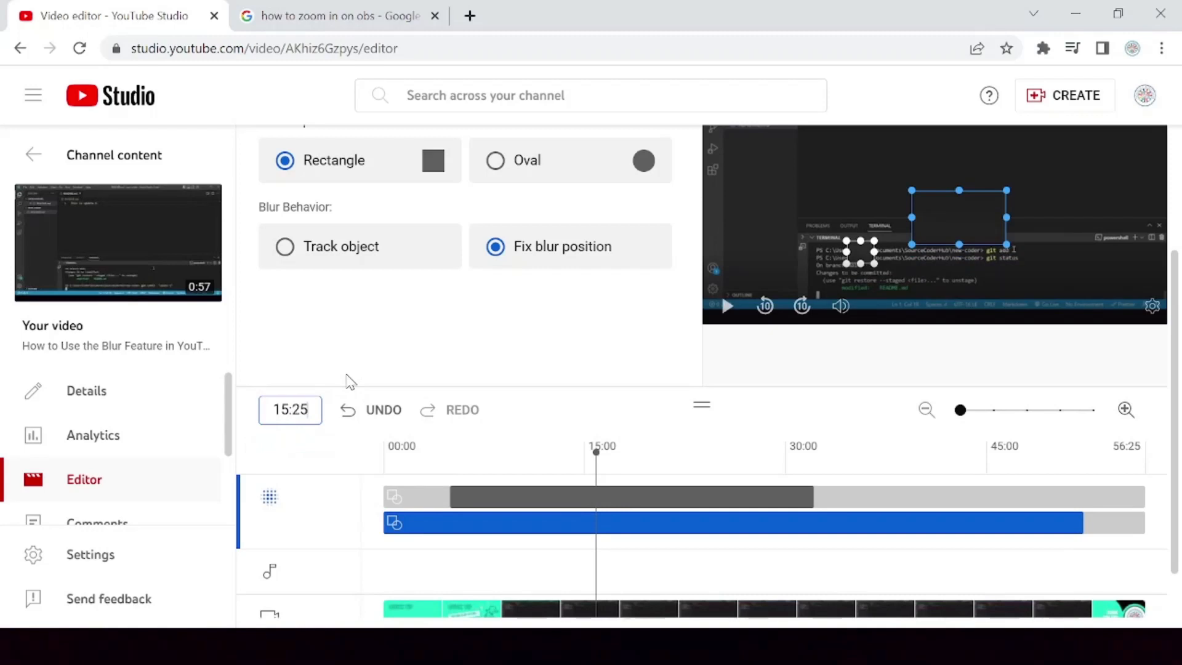
pyautogui.hotkey('shift', 'Left')
pyautogui.hotkey('shift', 'Left')
pyautogui.hotkey('shift', 'Left')
pyautogui.hotkey('shift', 'Left')
pyautogui.hotkey('shift', 'Left')
pyautogui.hotkey('ctrl', 'c')
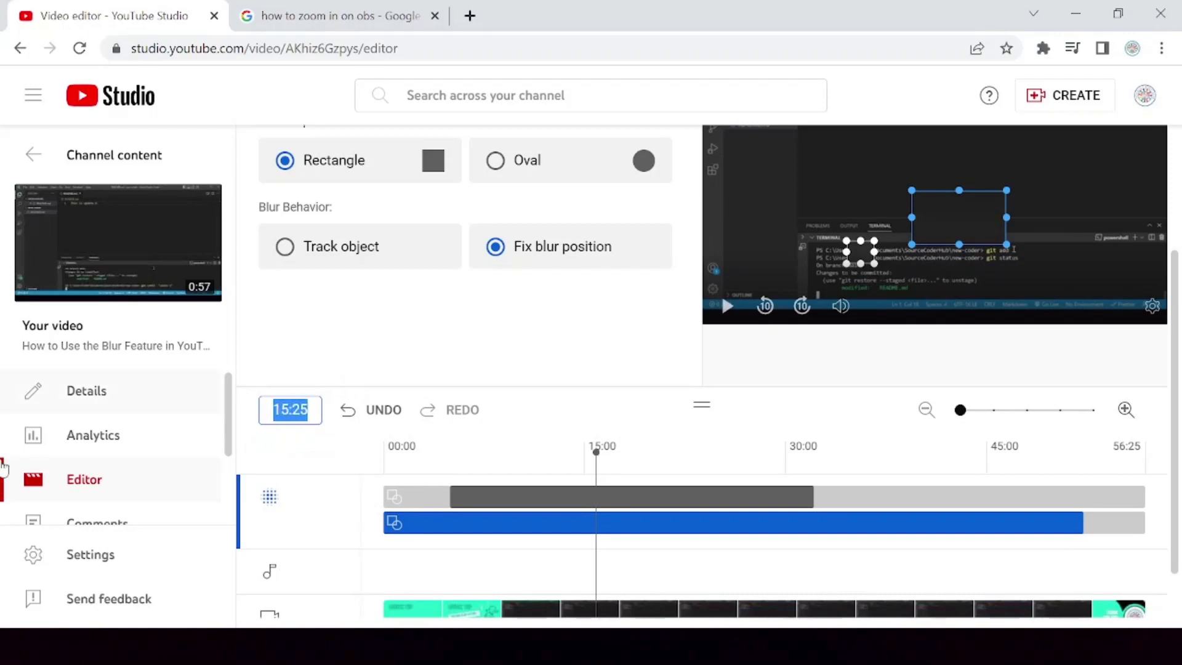
pyautogui.scroll(3, 601, 390)
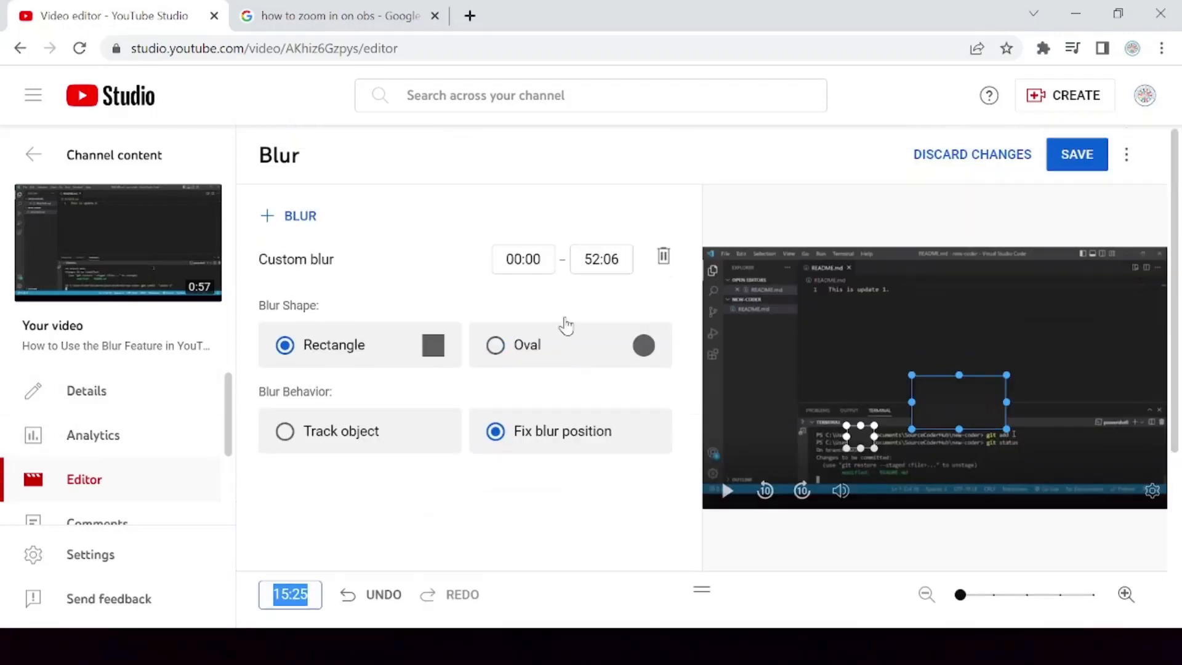
pyautogui.click(530, 258)
pyautogui.tripleClick(529, 259)
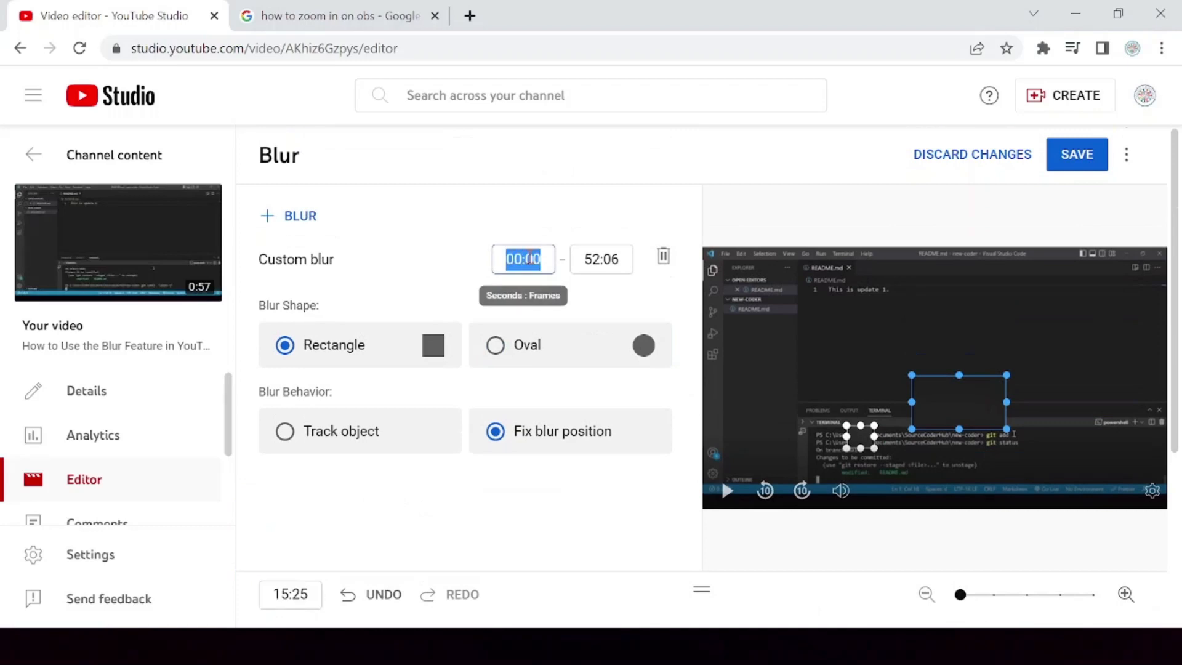
pyautogui.hotkey('ctrl', 'v')
# Step: Move the playhead to the git push part of the video and set the second blur's end time to 43:25
pyautogui.scroll(-3, 624, 456)
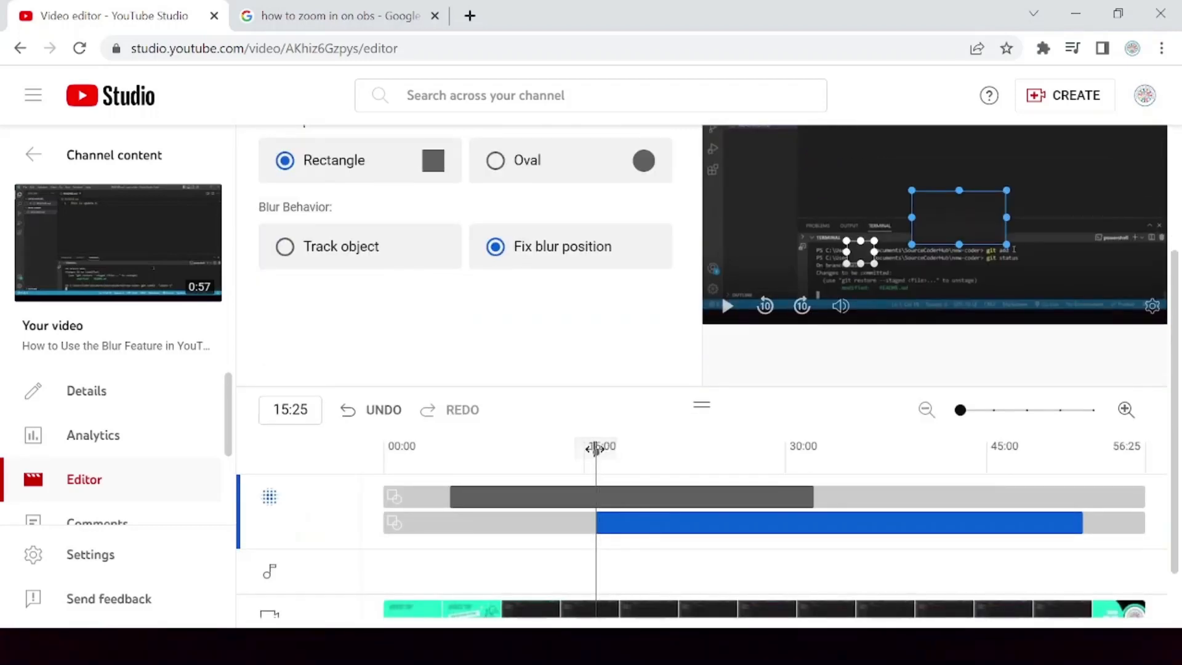
pyautogui.moveTo(597, 449); pyautogui.dragTo(971, 455)
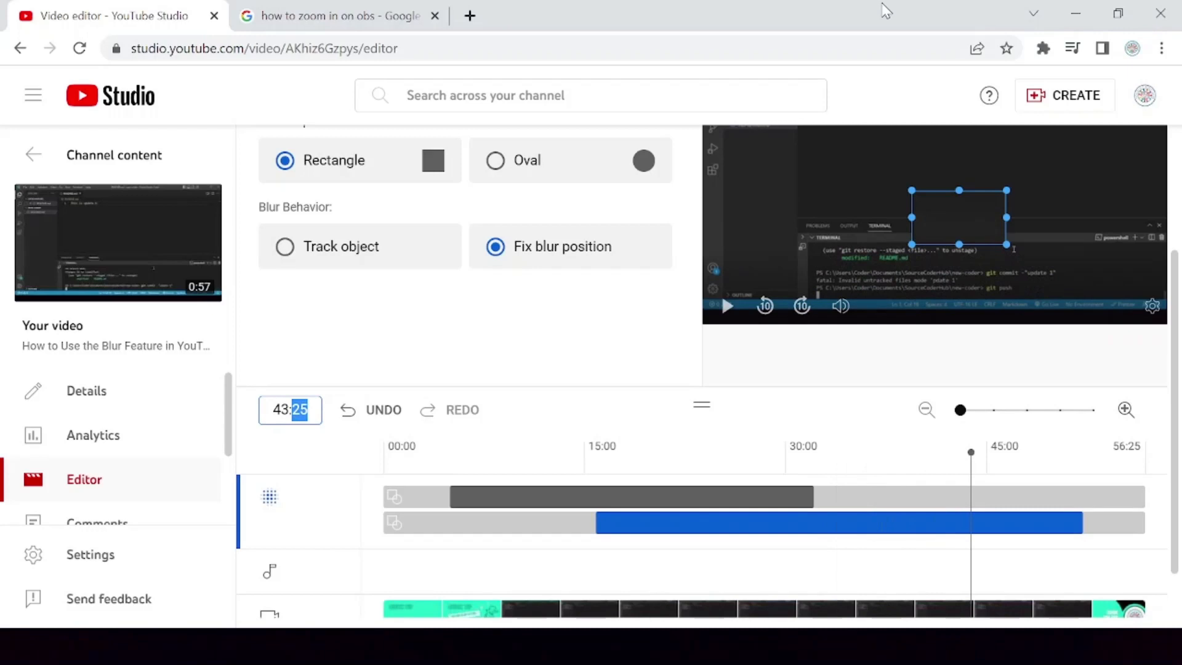
pyautogui.moveTo(308, 410); pyautogui.dragTo(272, 410)
pyautogui.hotkey('ctrl', 'c')
pyautogui.scroll(2, 612, 289)
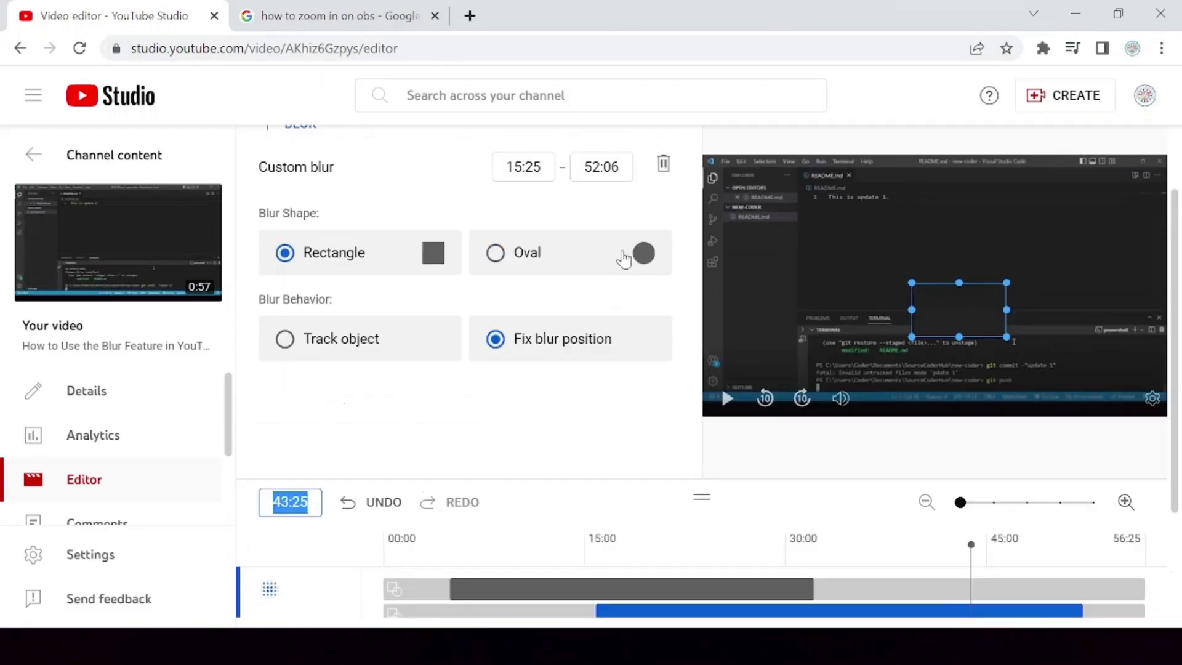
pyautogui.click(621, 162)
pyautogui.tripleClick(620, 160)
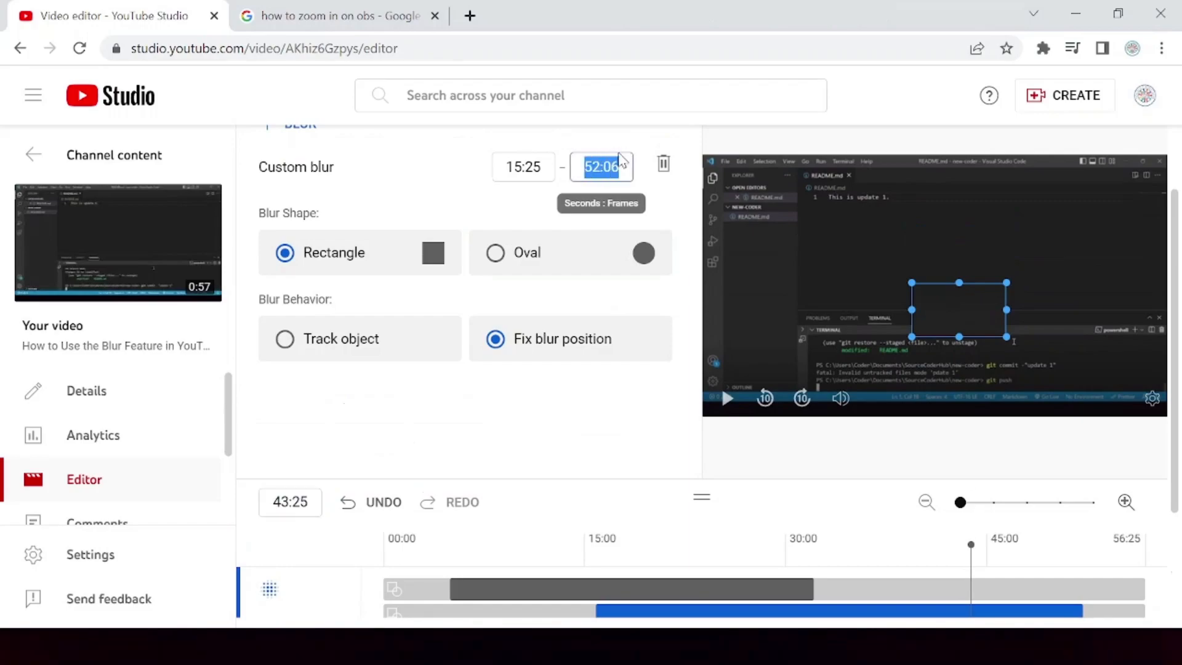
pyautogui.hotkey('ctrl', 'v')
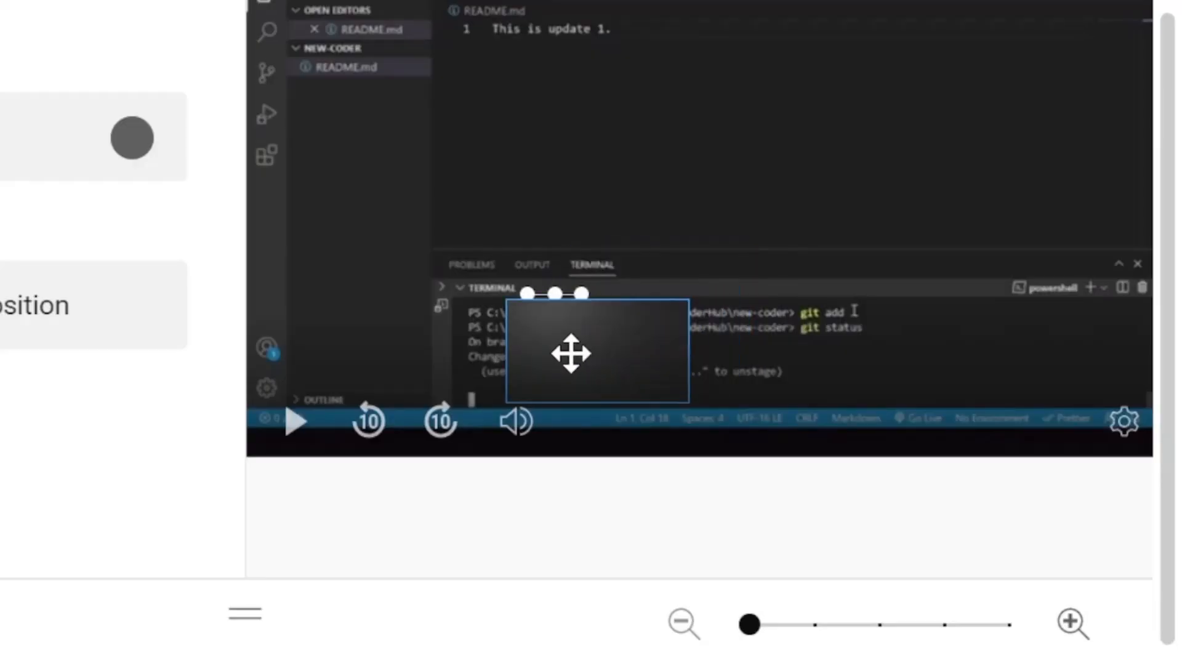
# Step: Resize the second blur rectangle and place it over the user name in the lower terminal prompt, checking its coverage along the timeline
pyautogui.moveTo(572, 353); pyautogui.dragTo(581, 330)
pyautogui.moveTo(695, 331); pyautogui.dragTo(654, 338)
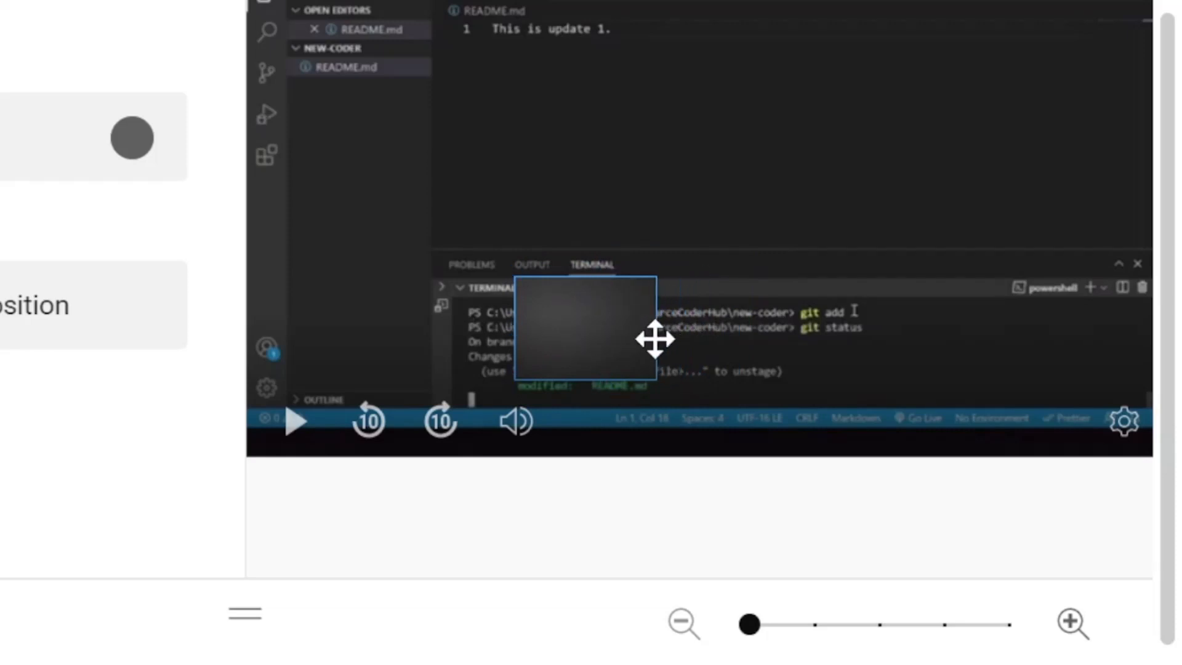
pyautogui.moveTo(583, 285); pyautogui.dragTo(576, 403)
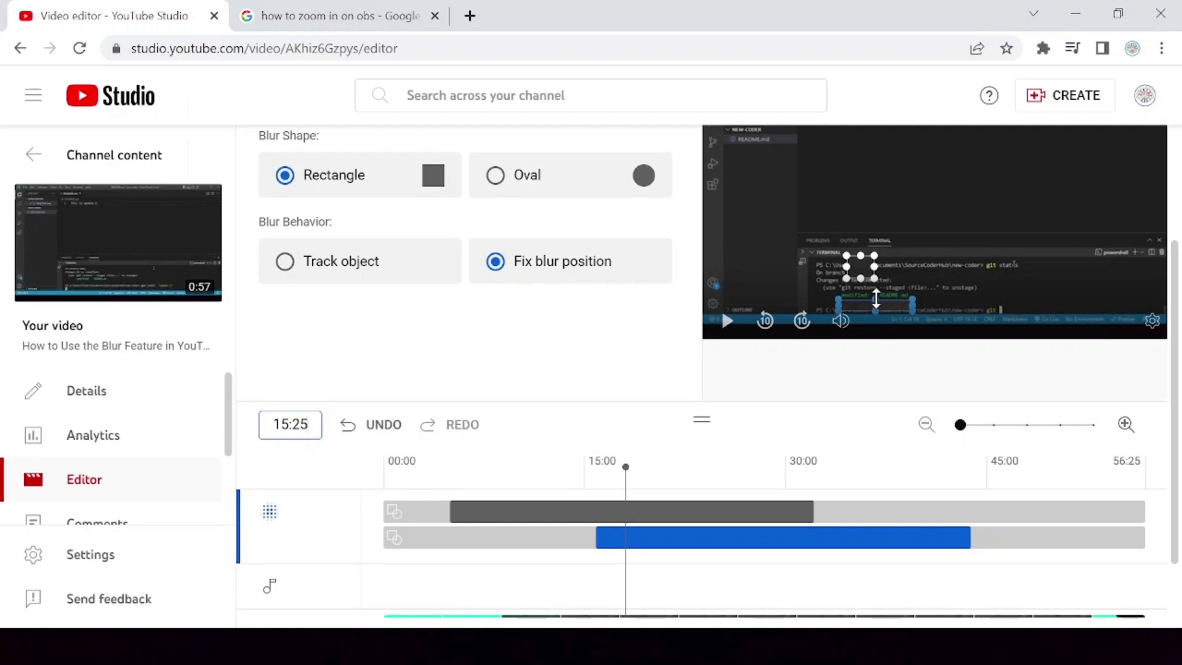
pyautogui.moveTo(879, 304); pyautogui.dragTo(877, 299)
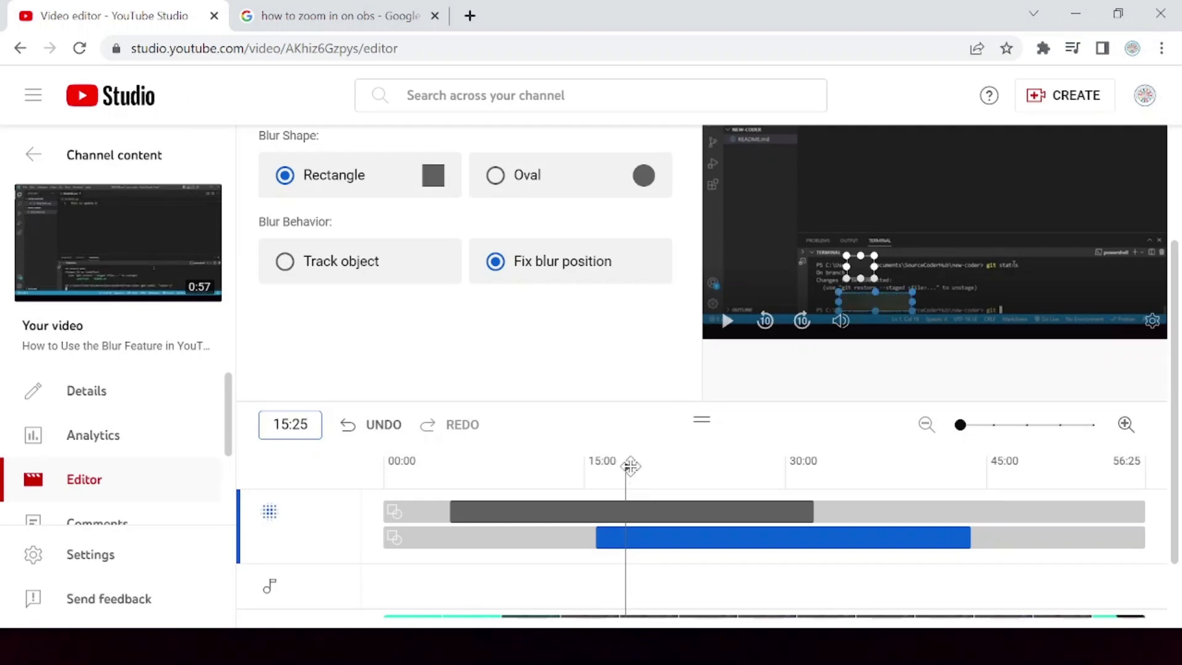
pyautogui.moveTo(634, 471); pyautogui.dragTo(677, 463)
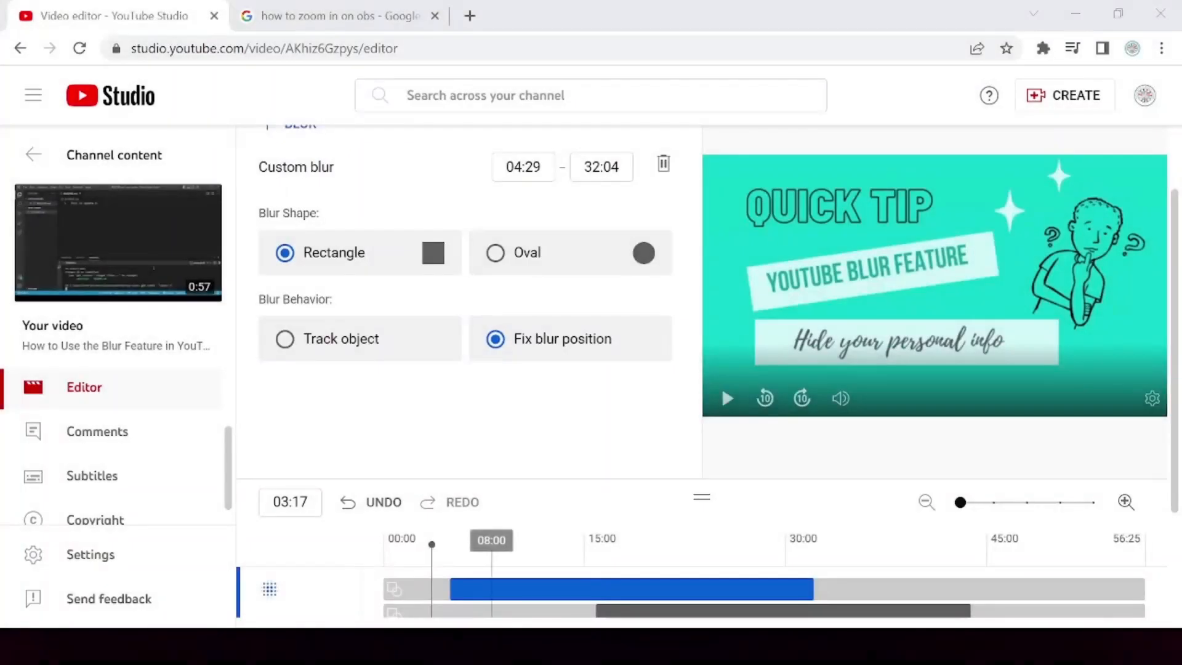
# Step: Play back the moment where the first blur begins and set its start time to 04:28
pyautogui.moveTo(432, 545); pyautogui.dragTo(442, 551)
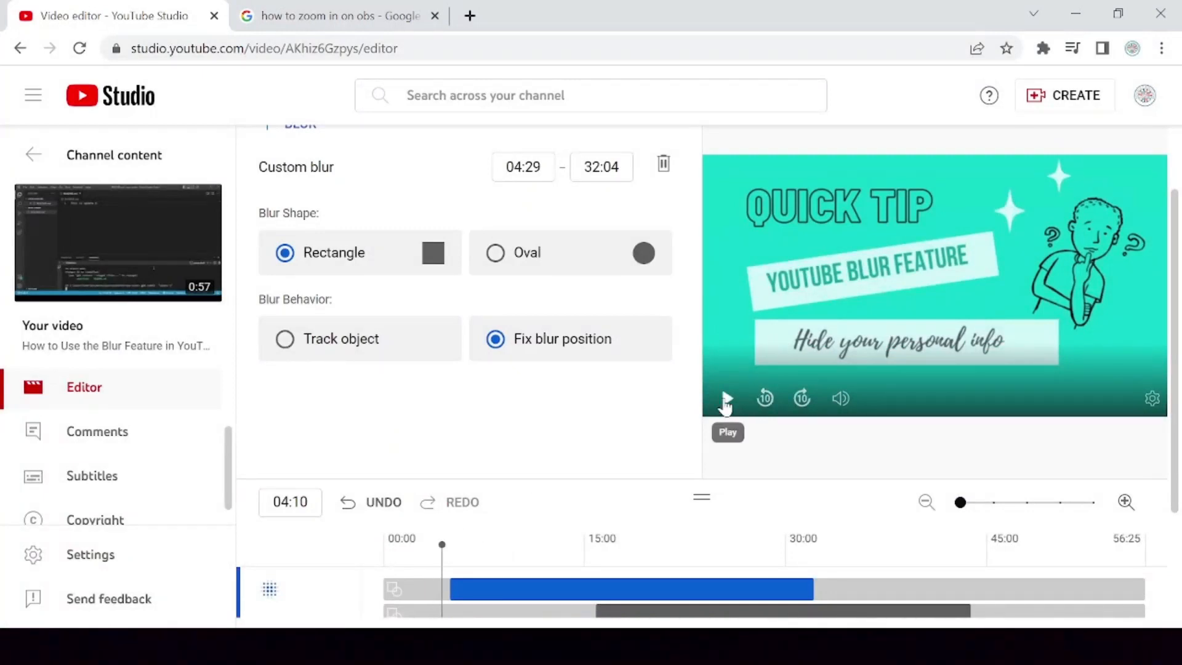
pyautogui.click(726, 400)
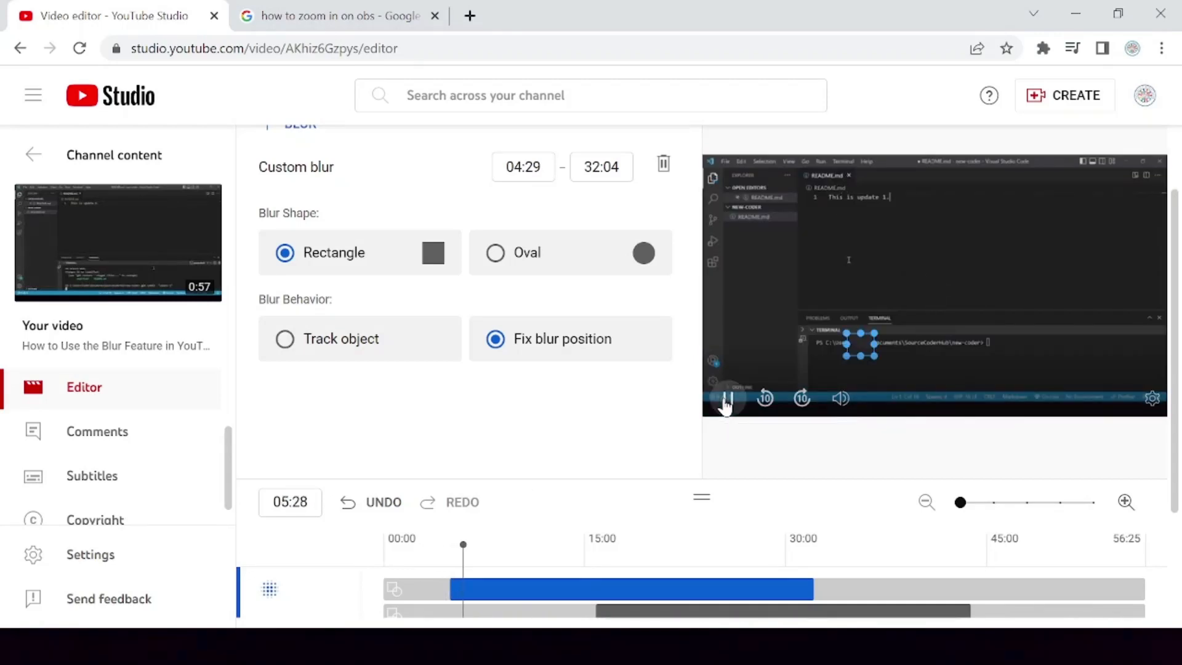
pyautogui.click(727, 400)
pyautogui.press('Up')
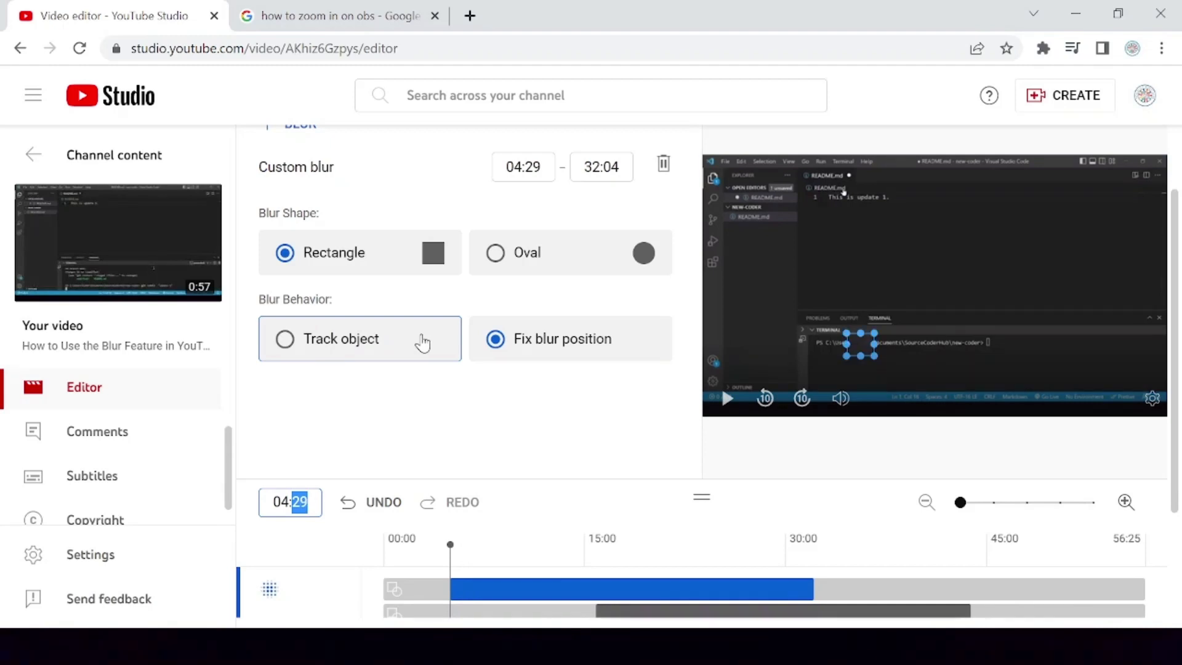
pyautogui.click(533, 166)
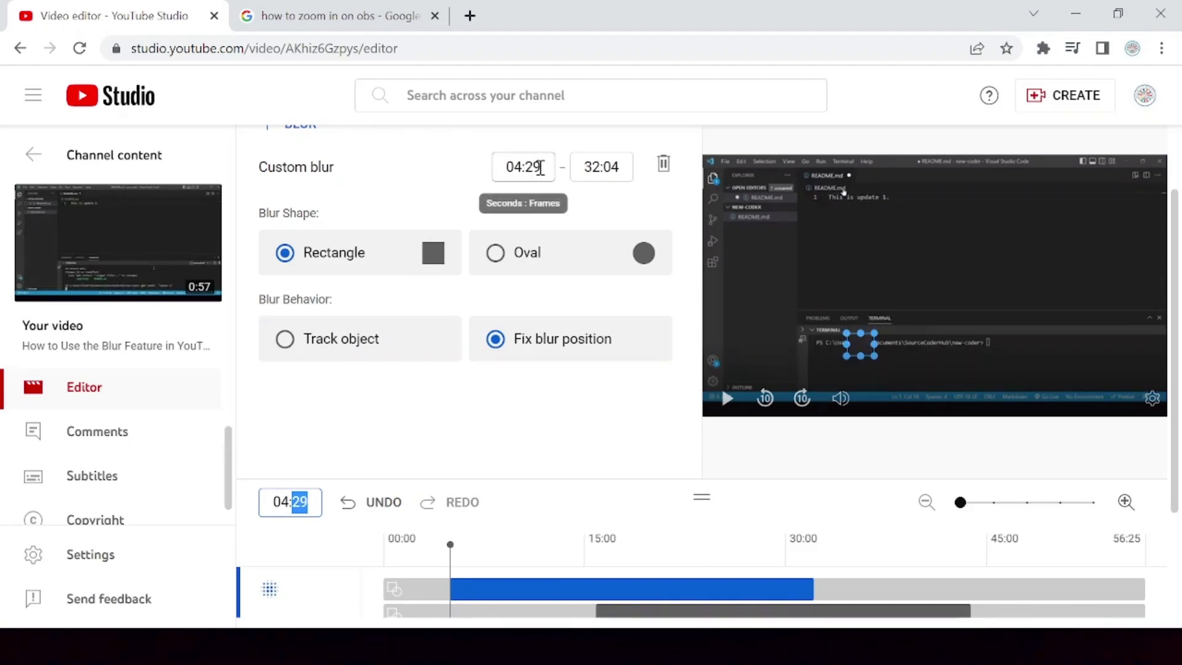
pyautogui.press('BackSpace')
pyautogui.write('8')
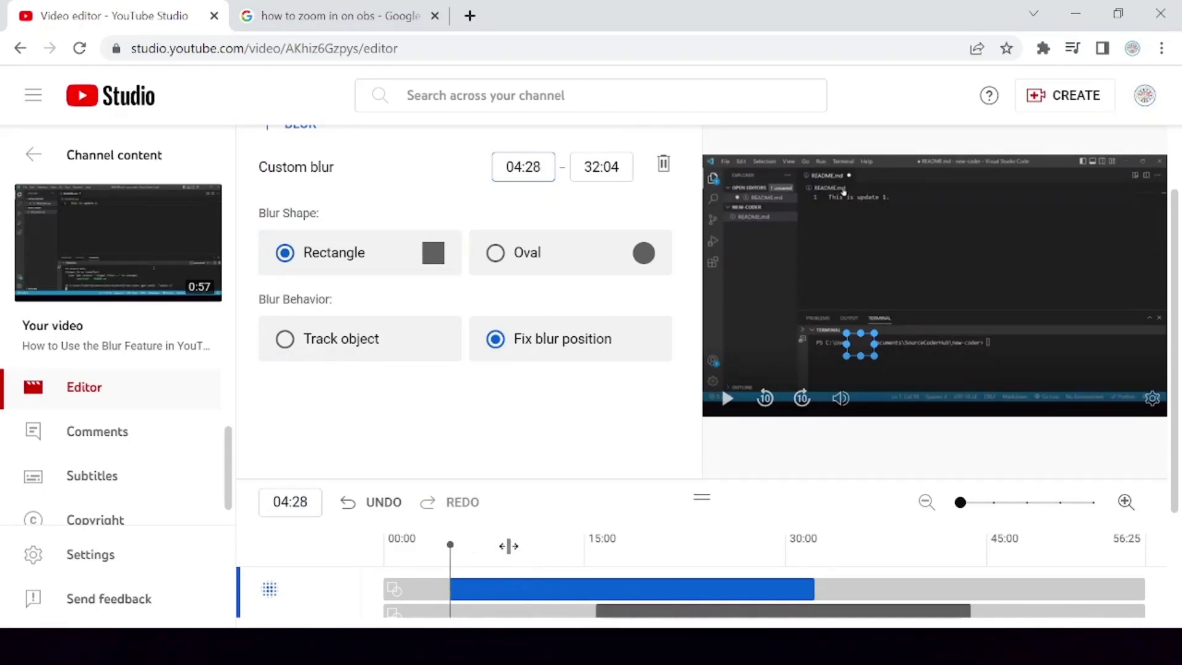
# Step: Play back the git status part where the second blur begins, and set that blur's start time to 15:23
pyautogui.click(545, 554)
pyautogui.moveTo(575, 566); pyautogui.dragTo(570, 566)
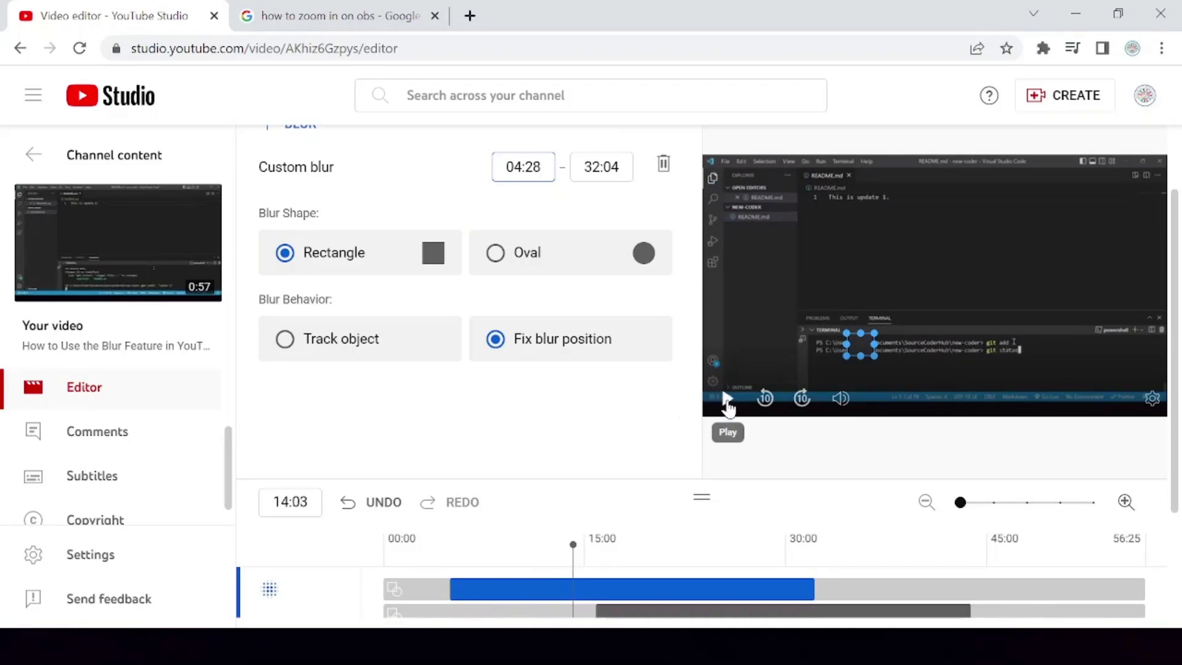
pyautogui.click(727, 402)
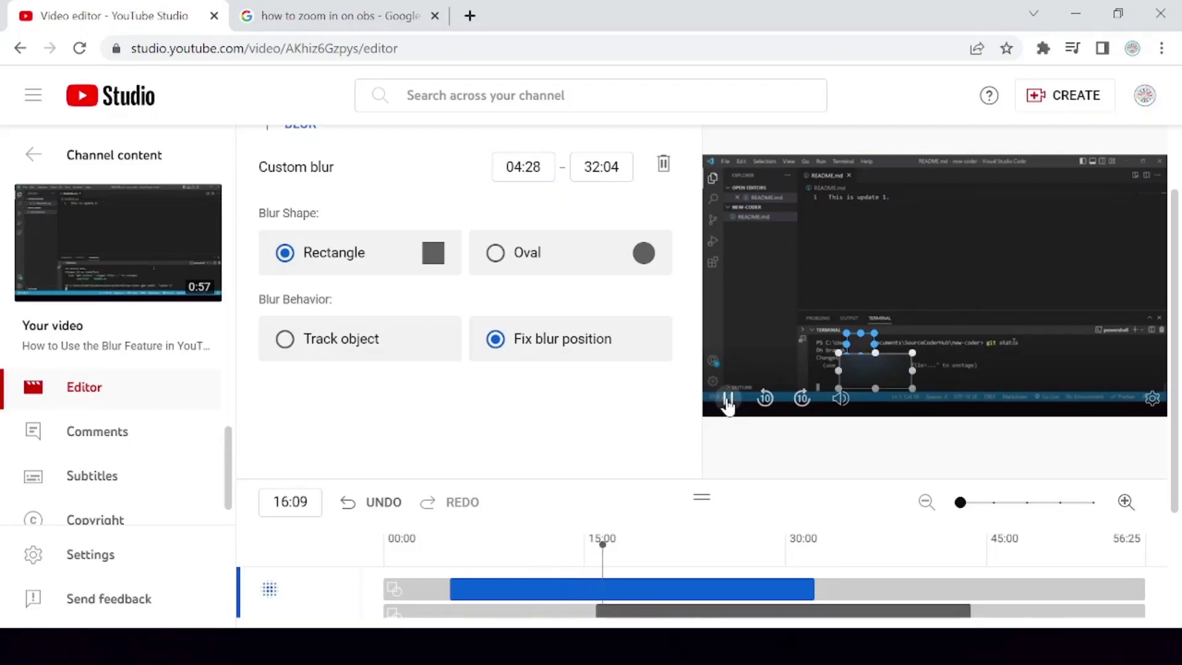
pyautogui.click(728, 402)
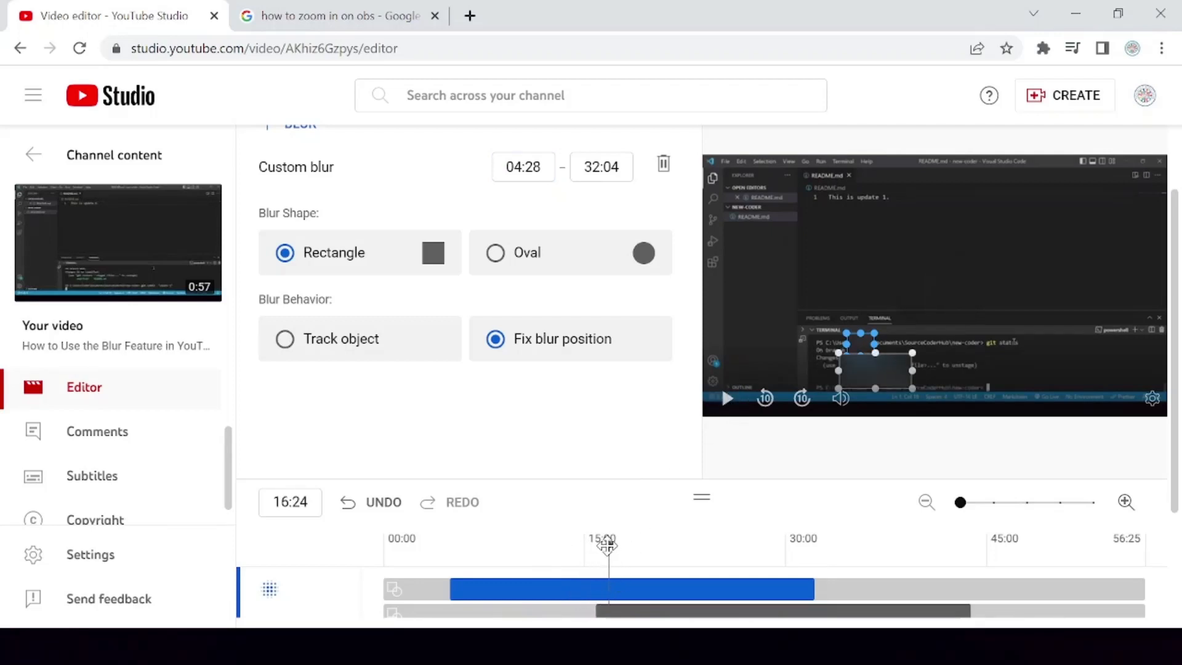
pyautogui.moveTo(589, 547); pyautogui.dragTo(575, 547)
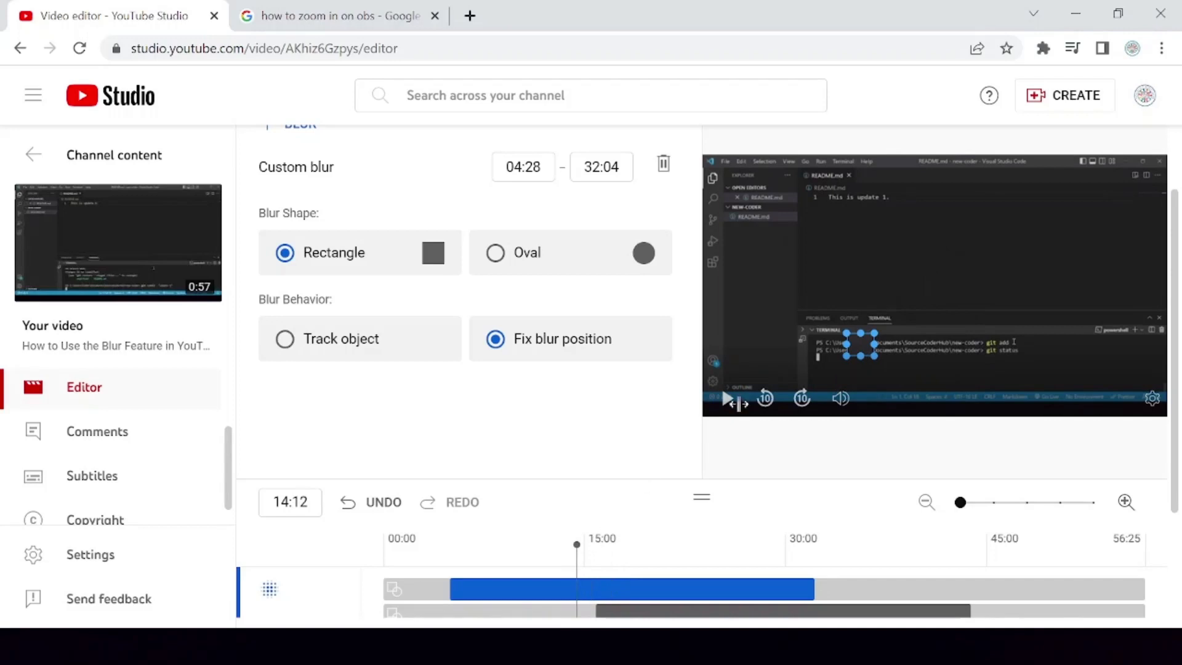
pyautogui.click(725, 399)
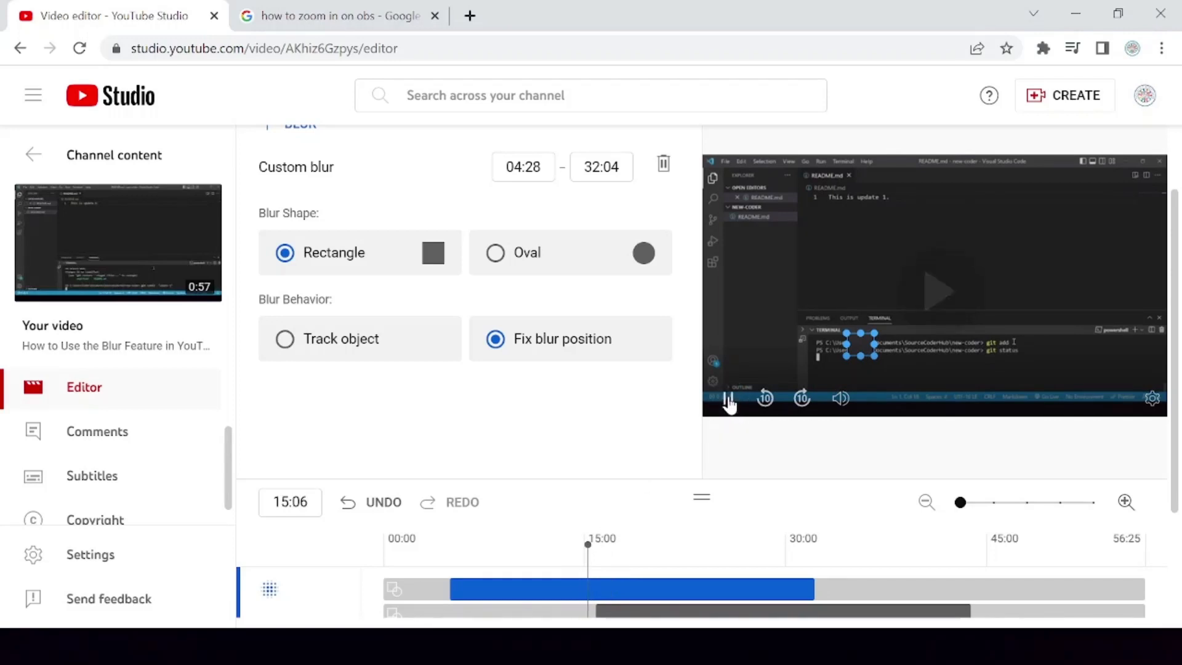
pyautogui.click(727, 403)
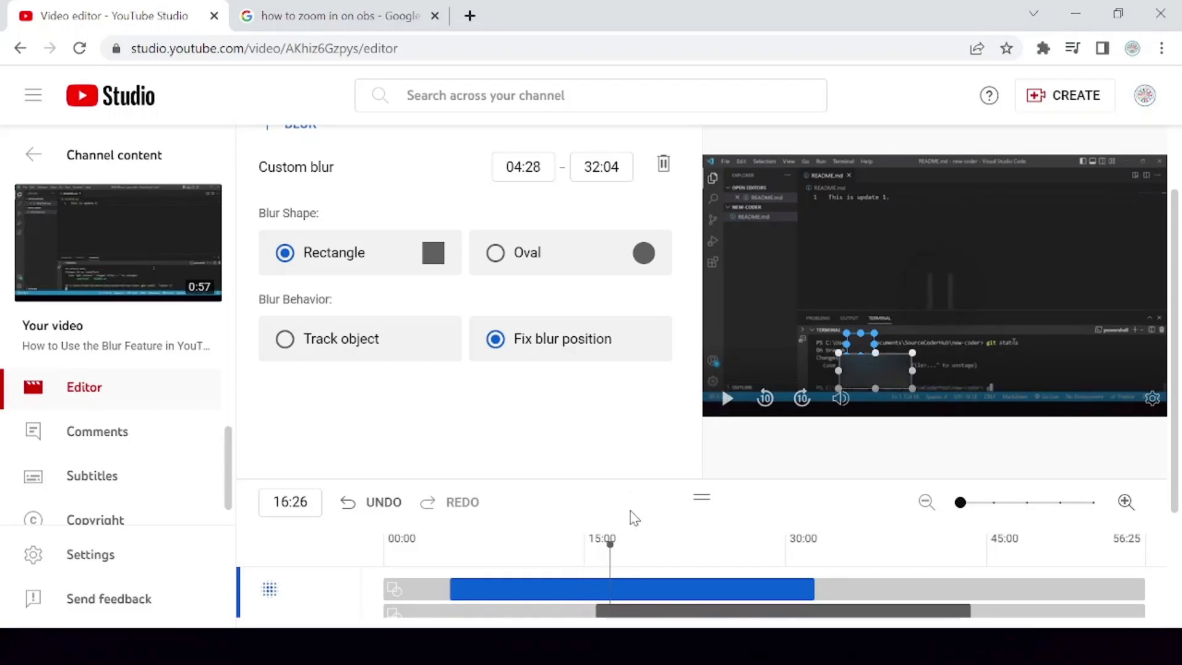
pyautogui.scroll(-1, 634, 523)
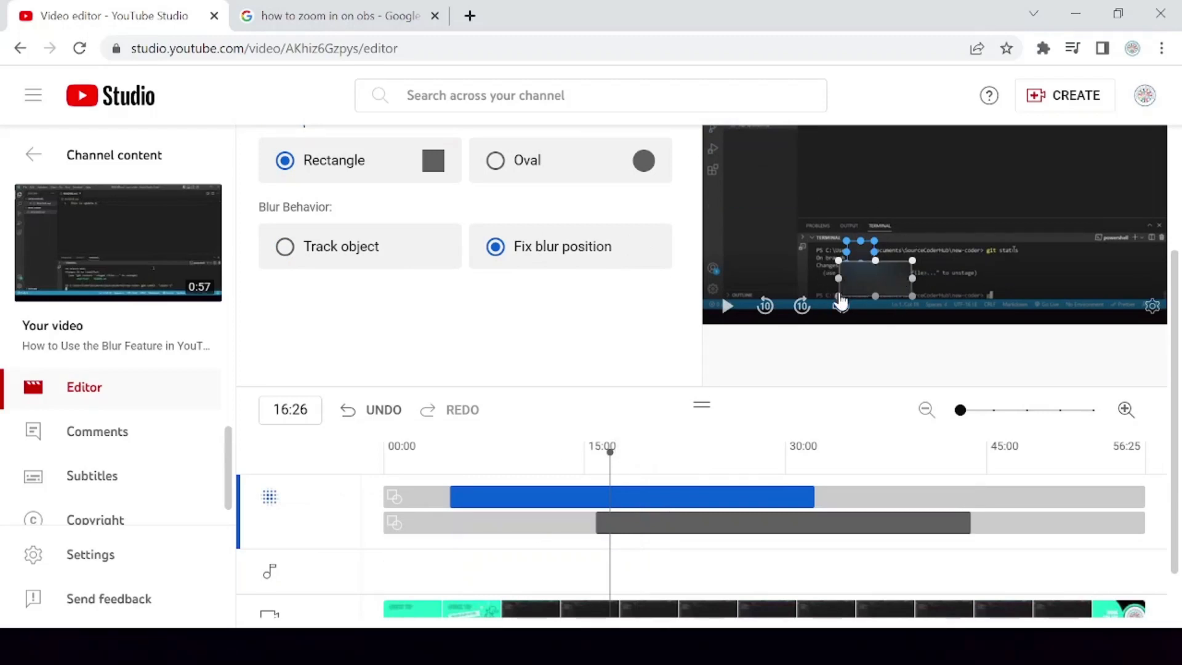
pyautogui.click(655, 524)
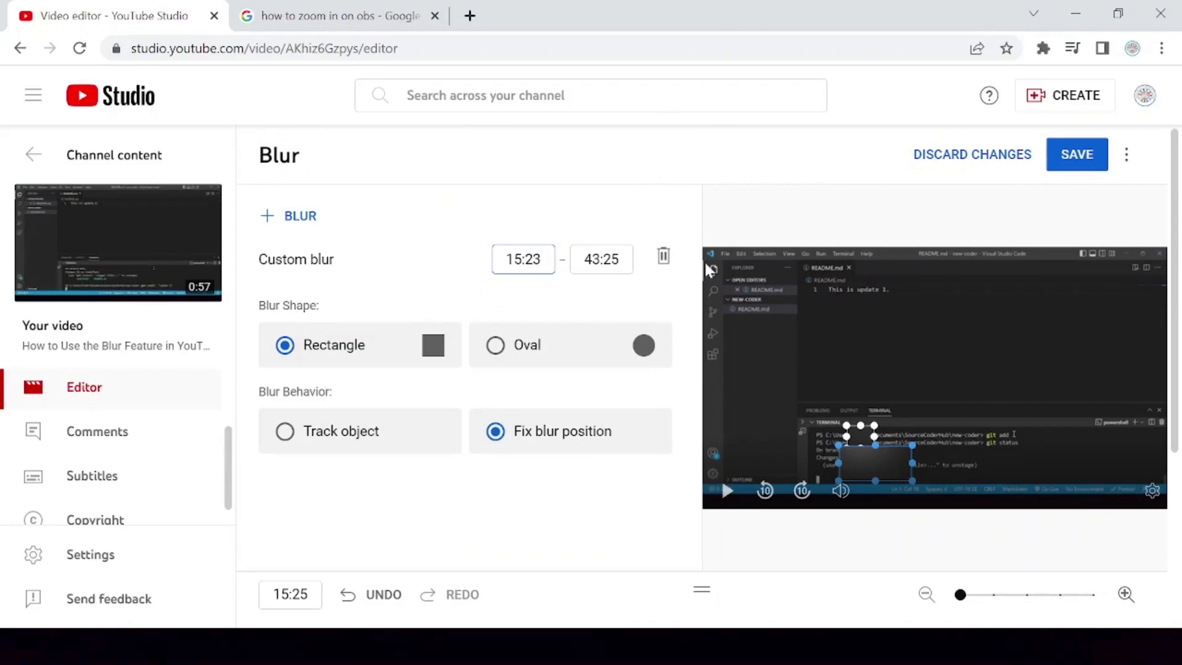
pyautogui.scroll(-2, 769, 392)
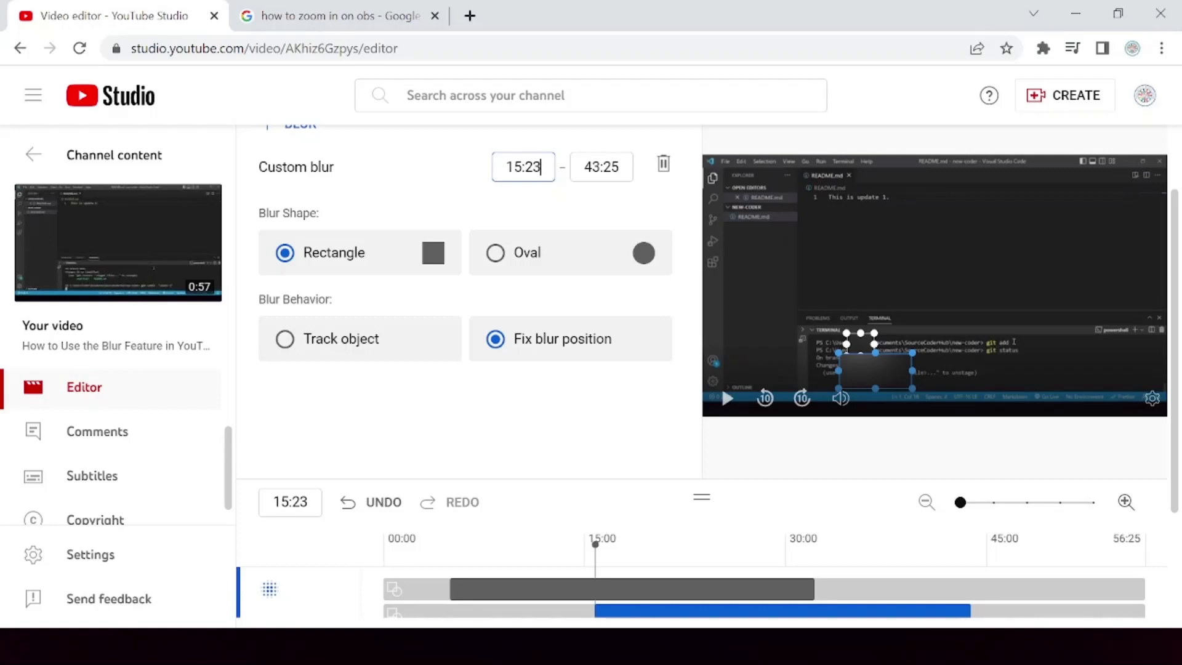
# Step: Save the blur edits to the video and confirm the changes
pyautogui.scroll(2, 702, 345)
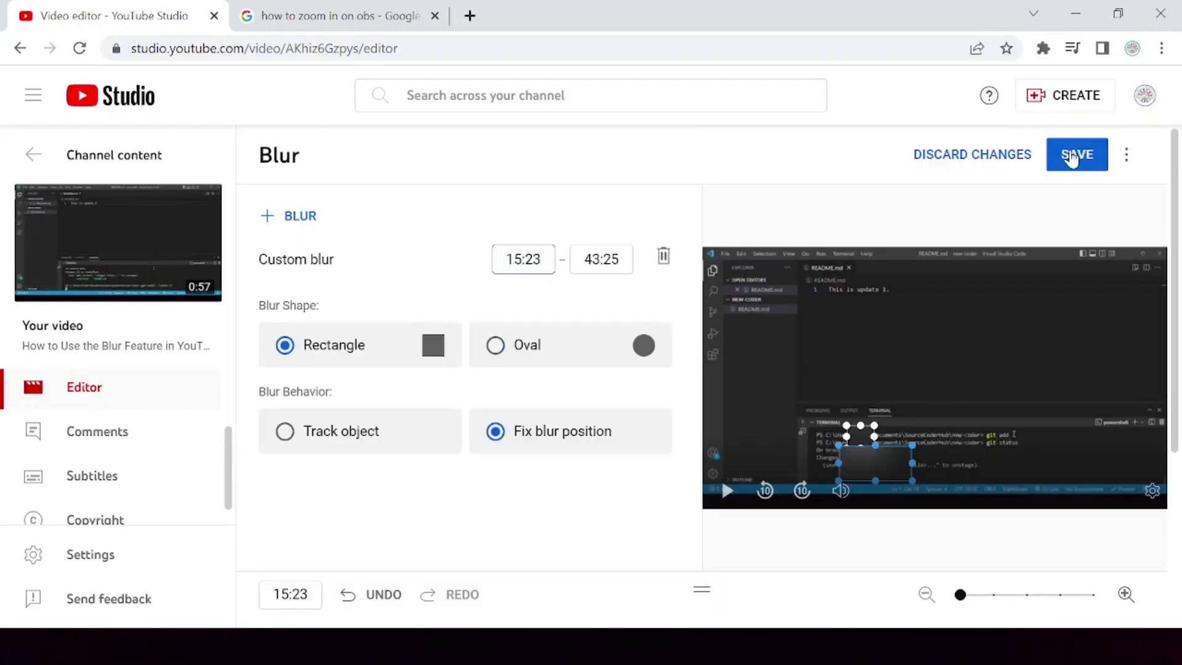
pyautogui.click(1054, 161)
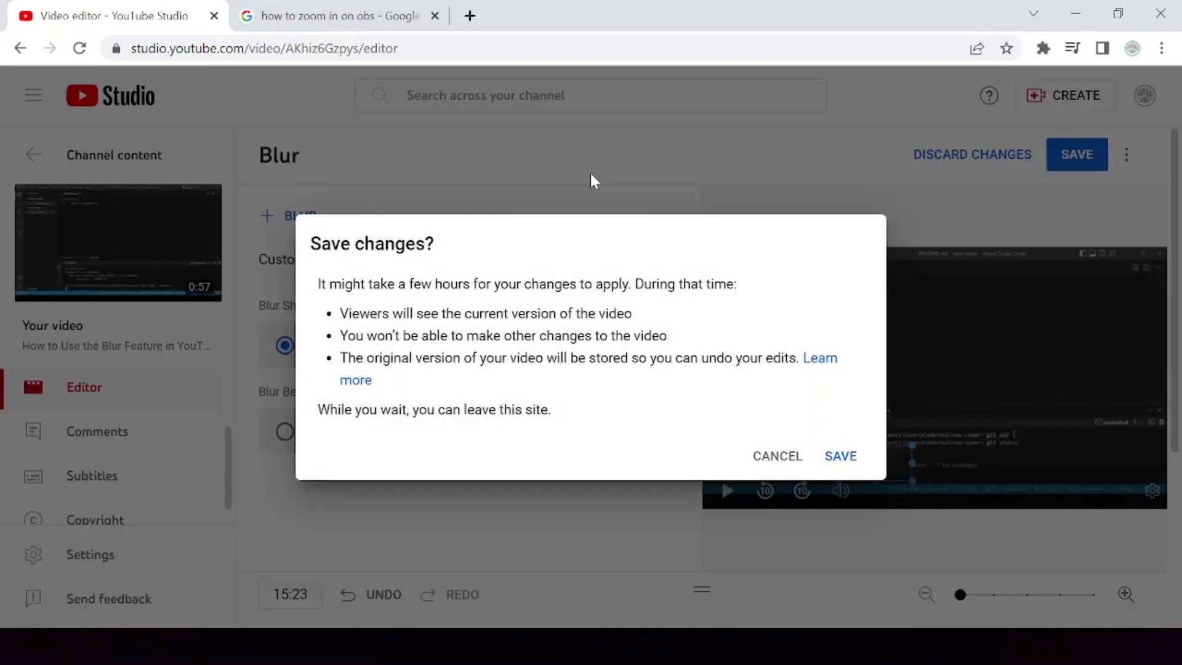
pyautogui.click(844, 458)
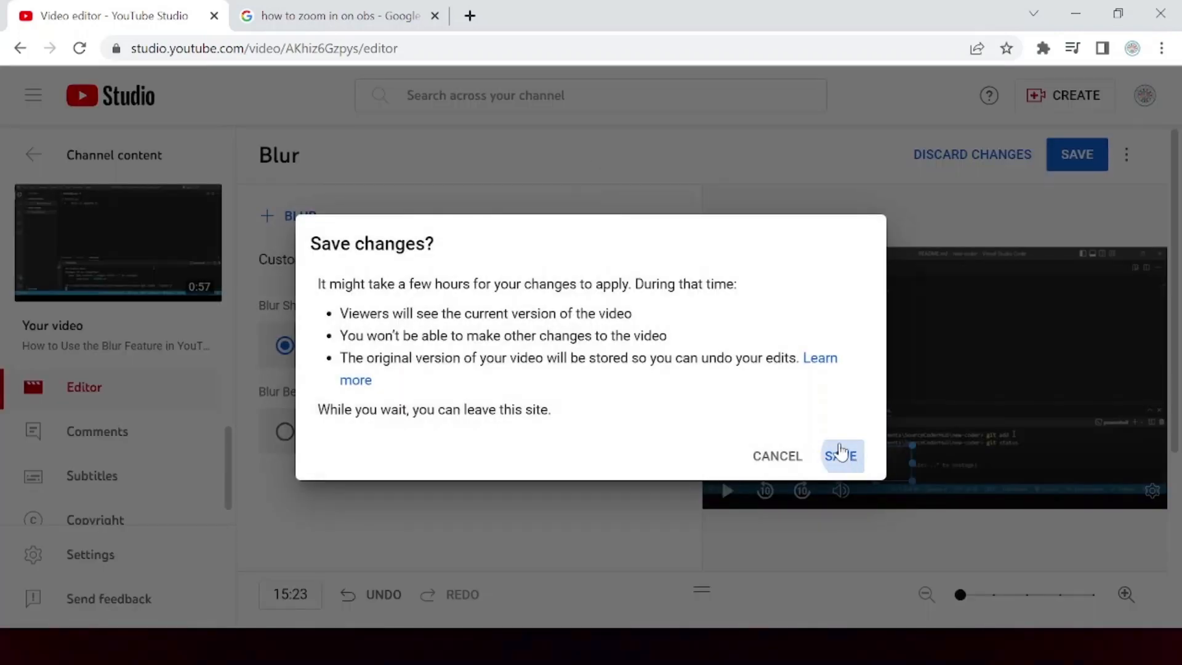